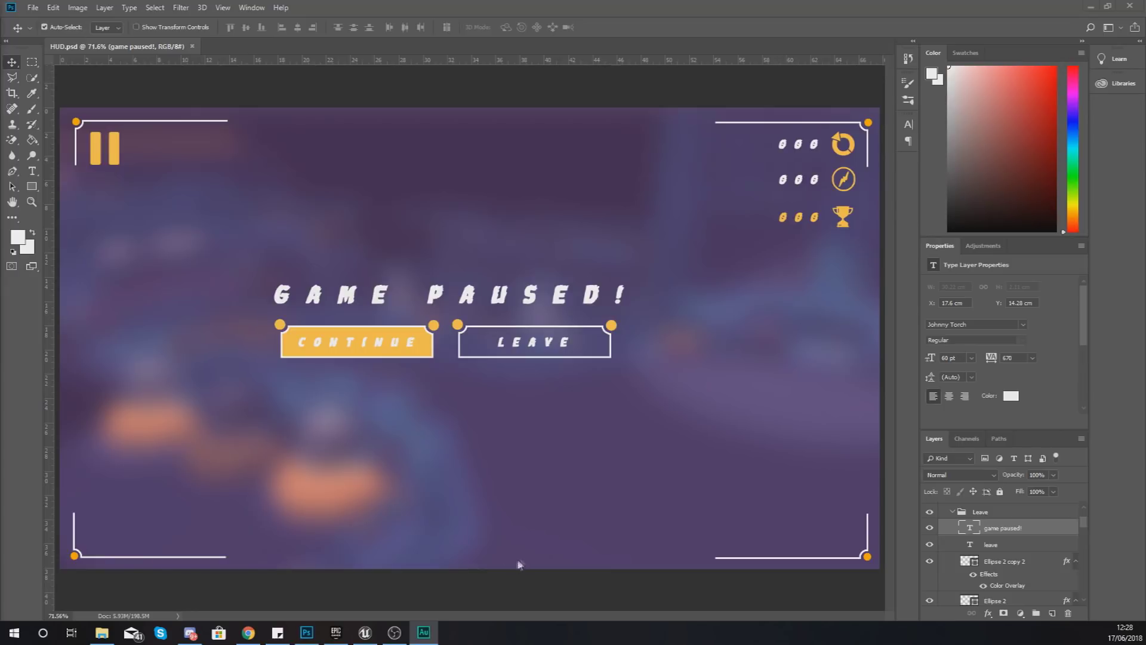
Step: Leave the Photoshop HUD pause-screen mockup and bring the Unreal Engine editor back
{"action": "left_click", "coordinate": [364, 638]}
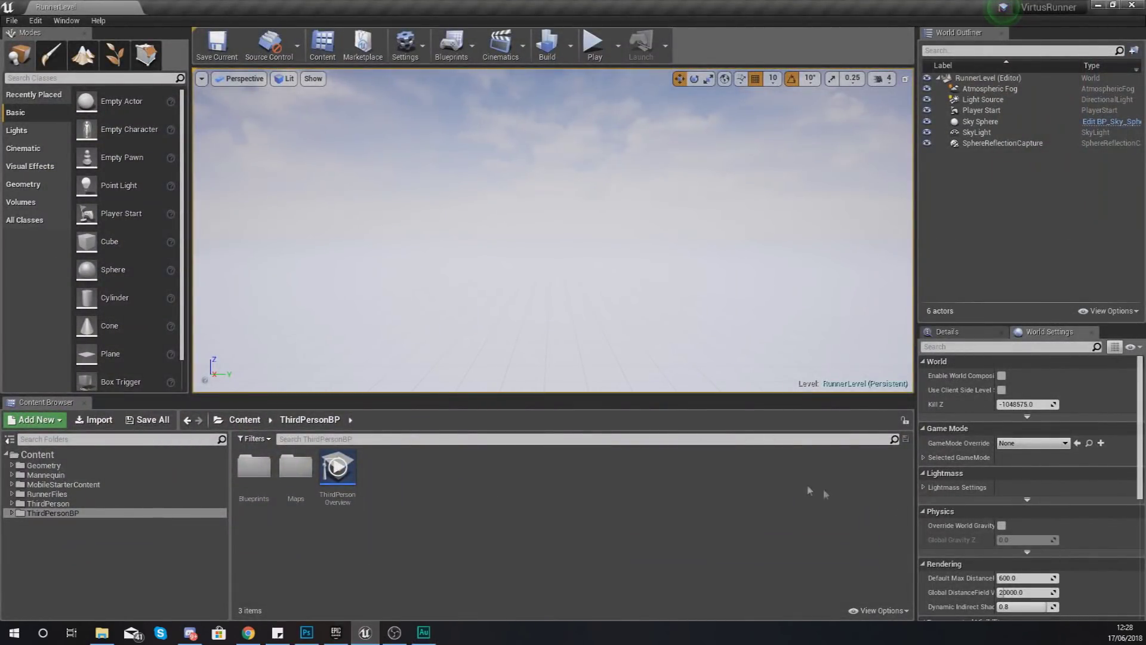
Step: Locate the six EndlessAssets HUD images in File Explorer, then show RunnerFiles in Unreal's Content Browser
{"action": "key", "text": "alt+Tab"}
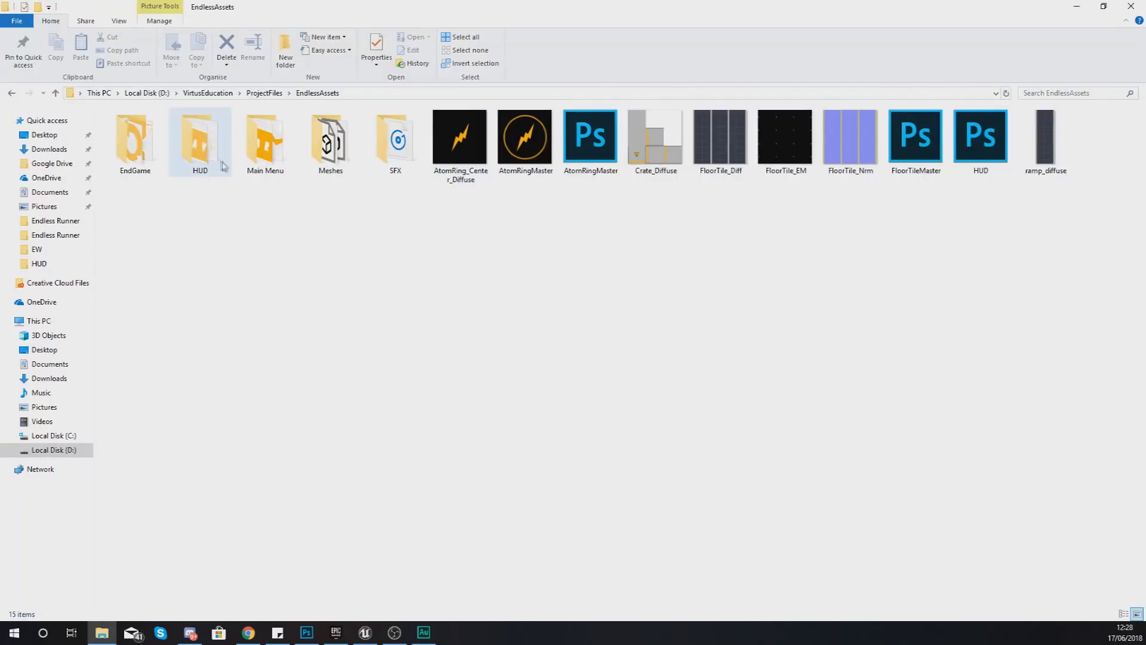
{"action": "double_click", "coordinate": [201, 161]}
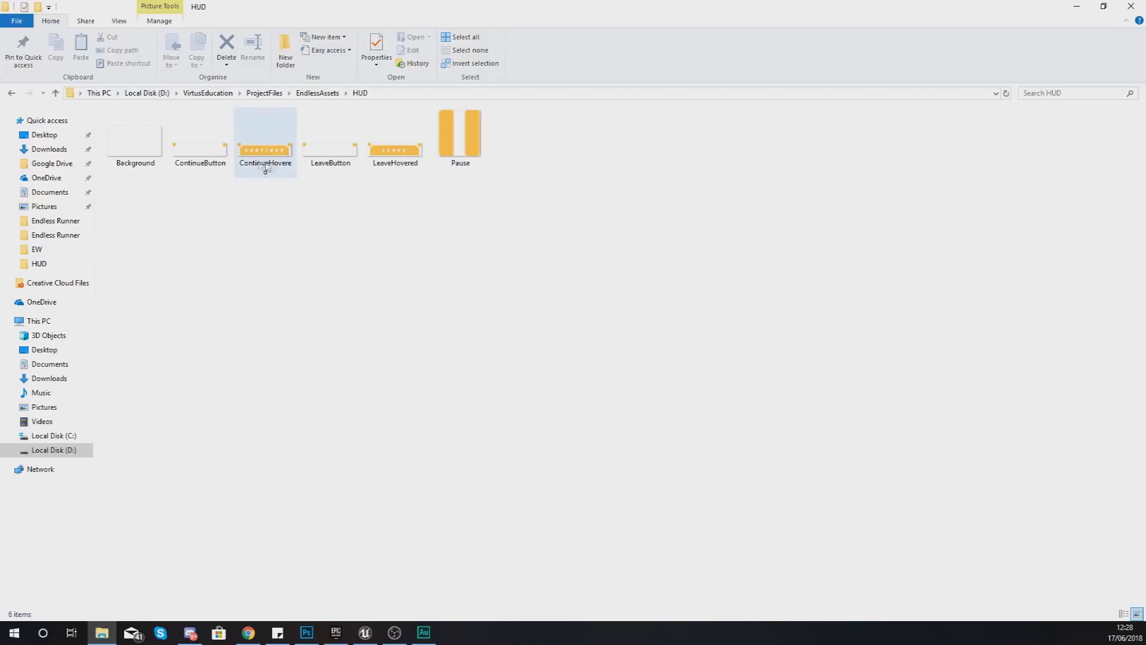
{"action": "mouse_move", "coordinate": [149, 183]}
{"action": "left_mouse_down"}
{"action": "mouse_move", "coordinate": [297, 157]}
{"action": "mouse_move", "coordinate": [509, 161]}
{"action": "mouse_move", "coordinate": [184, 179]}
{"action": "mouse_move", "coordinate": [145, 164]}
{"action": "mouse_move", "coordinate": [151, 196]}
{"action": "left_mouse_up"}
{"action": "left_click", "coordinate": [150, 195]}
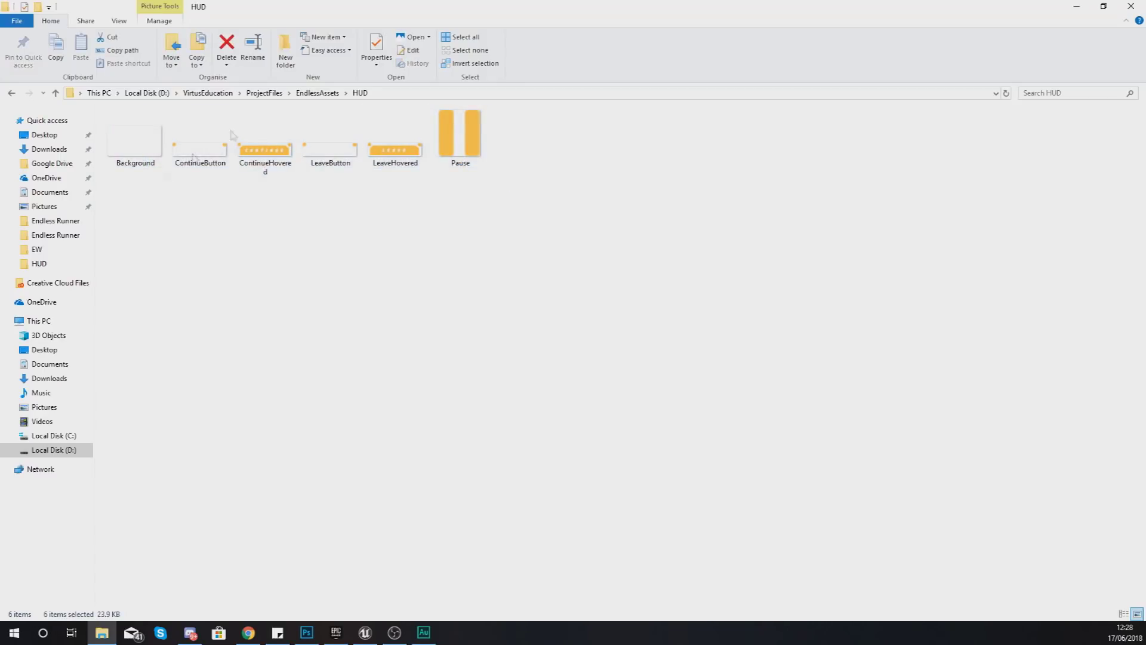
{"action": "left_click_drag", "start_coordinate": [438, 6], "coordinate": [717, 160]}
{"action": "left_click", "coordinate": [51, 504]}
{"action": "left_click", "coordinate": [42, 493]}
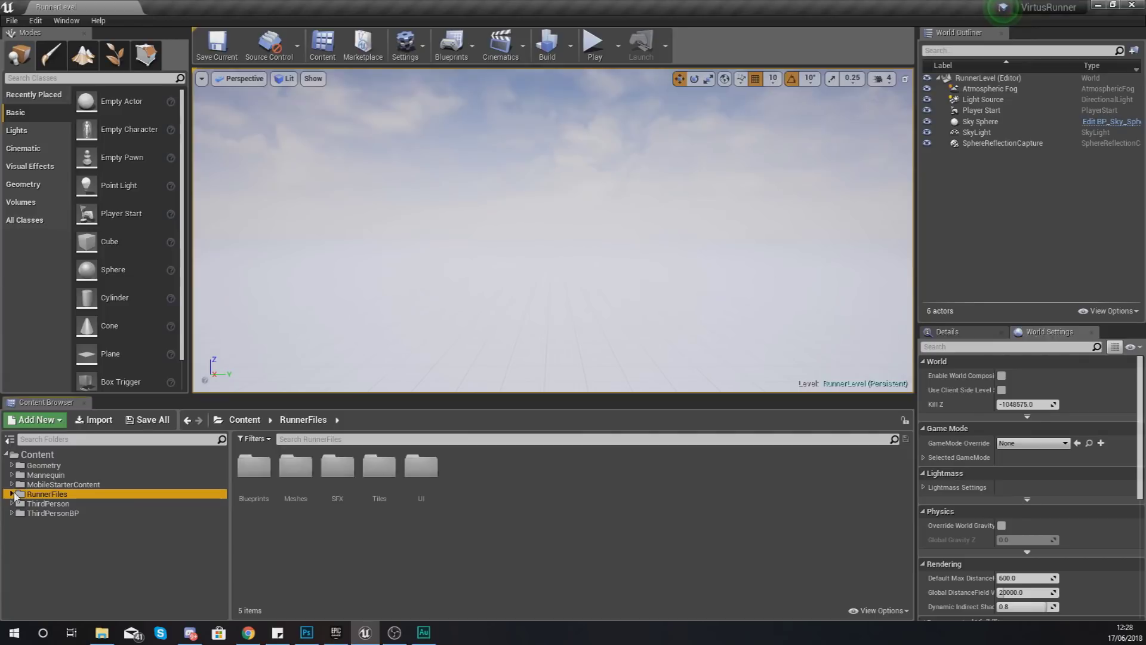
Step: Create a new folder named 'HUD' inside RunnerFiles/UI
{"action": "left_click", "coordinate": [12, 495]}
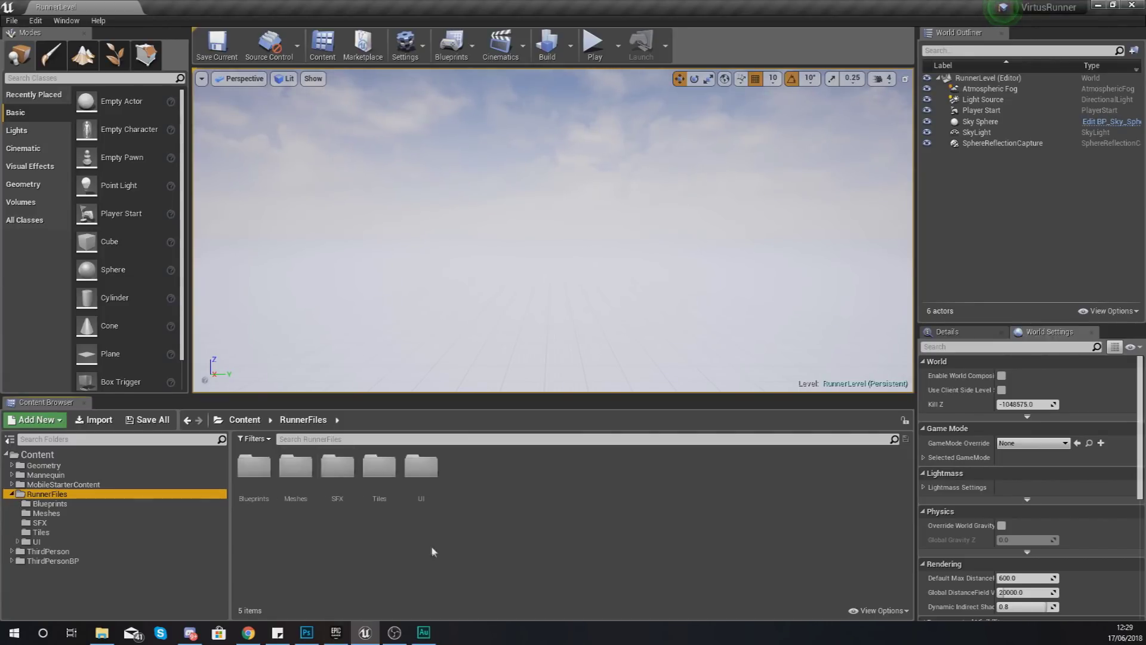
{"action": "double_click", "coordinate": [414, 503]}
{"action": "right_click", "coordinate": [356, 510]}
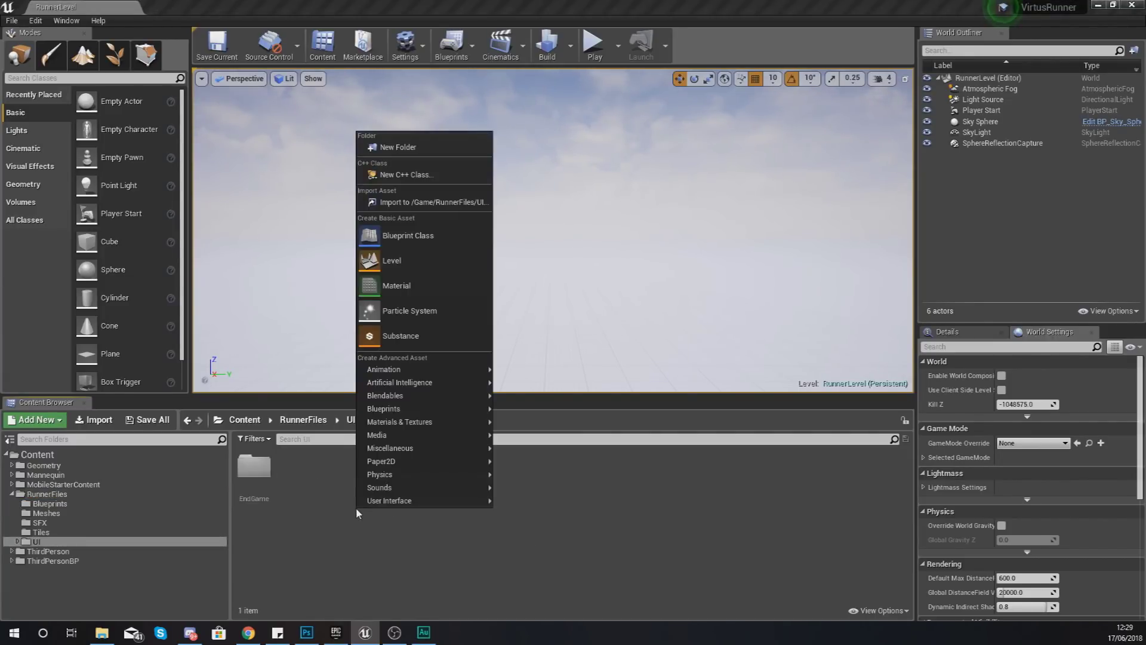
{"action": "left_click", "coordinate": [411, 148]}
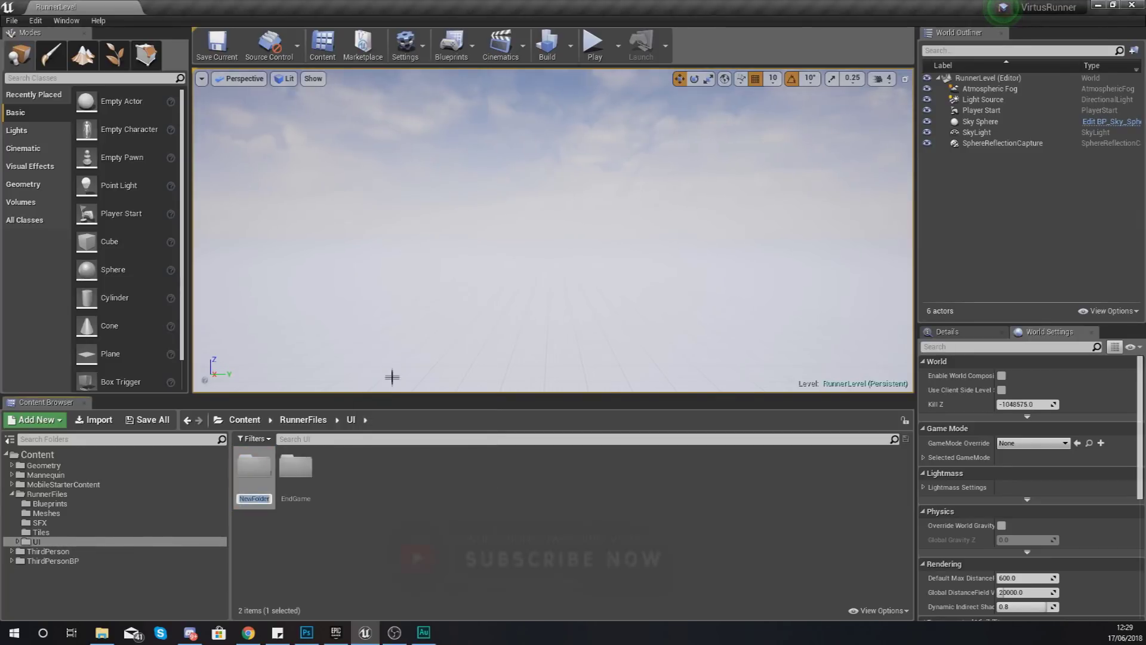
{"action": "key", "text": "BackSpace"}
{"action": "type", "text": "HUD"}
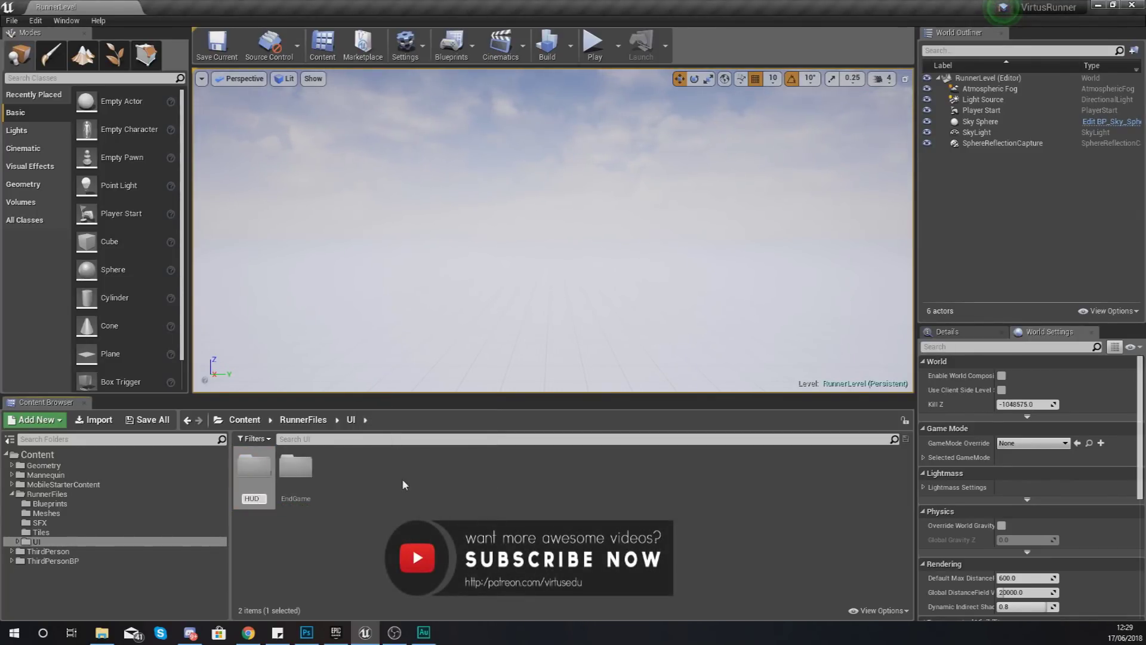
{"action": "key", "text": "Return"}
{"action": "key", "text": "Return"}
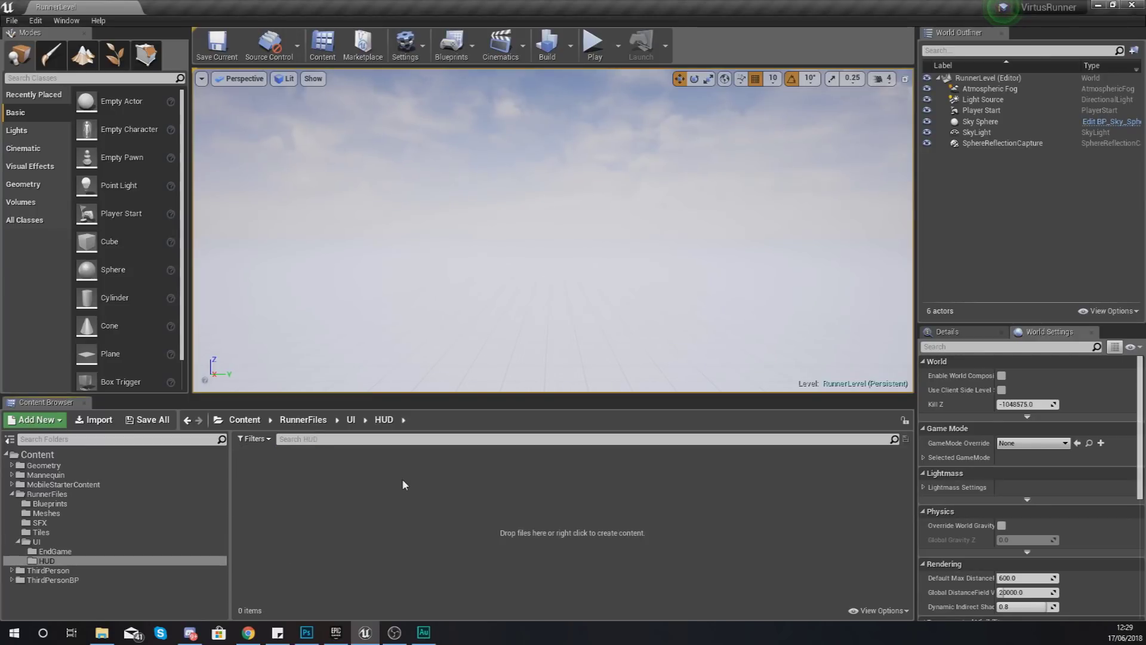
Step: Import the six HUD images from Explorer into the HUD folder and start a play test
{"action": "left_click", "coordinate": [101, 632]}
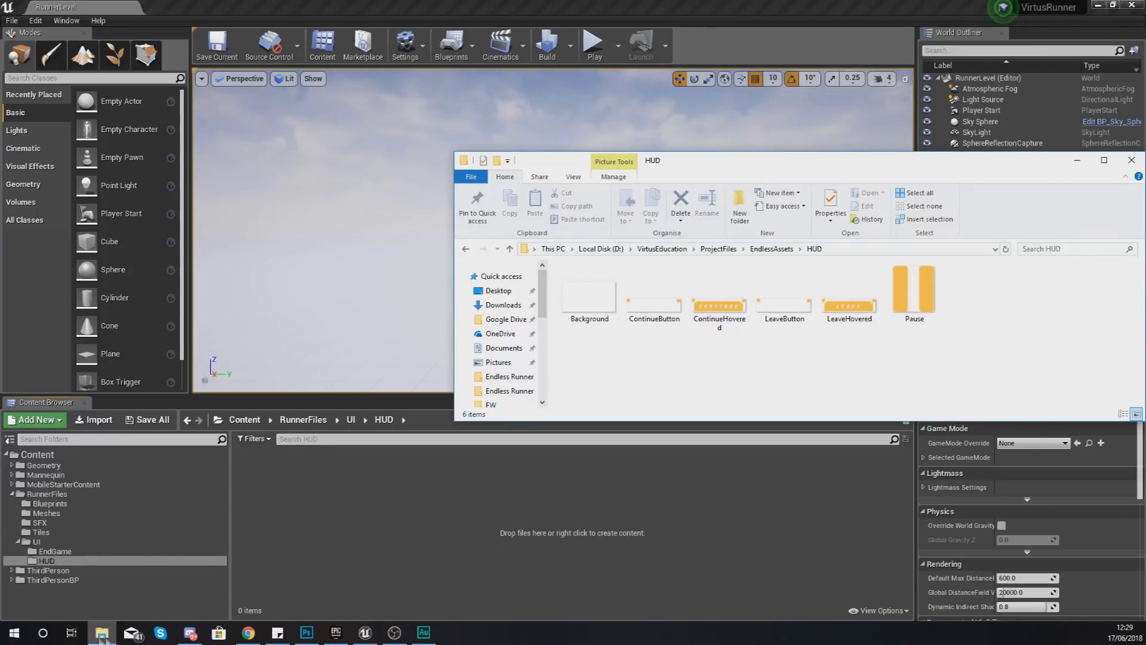
{"action": "left_click_drag", "start_coordinate": [936, 337], "coordinate": [598, 302]}
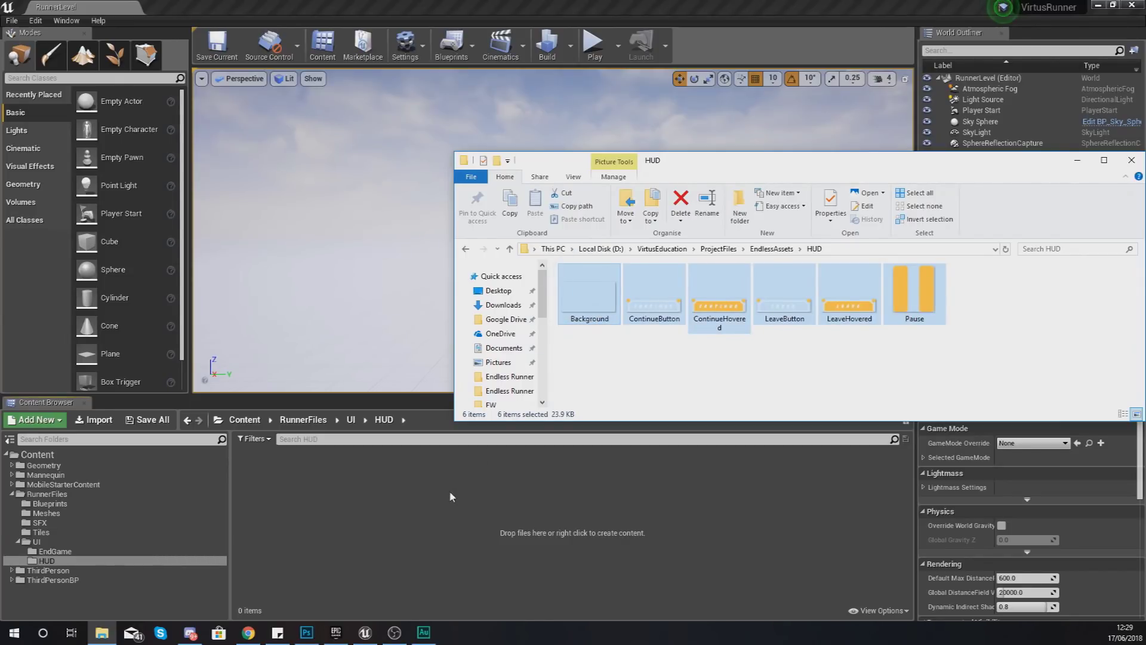
{"action": "left_click_drag", "start_coordinate": [443, 493], "coordinate": [435, 487]}
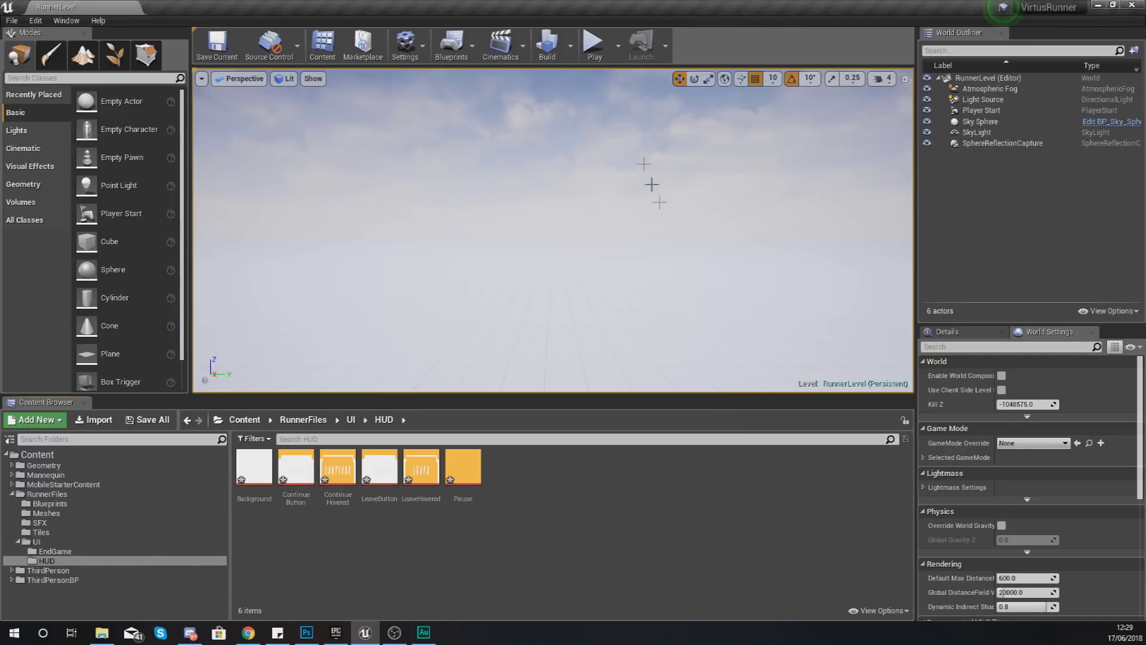
{"action": "left_click", "coordinate": [600, 56]}
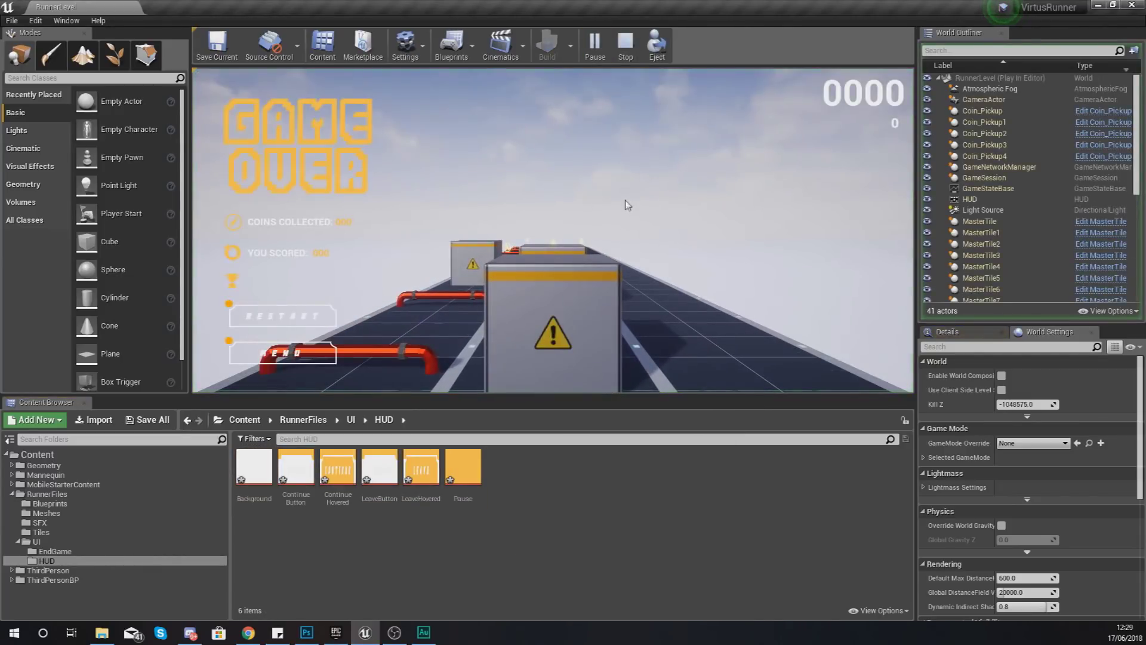
Step: Stop the play test, run the game once more, then stop it again
{"action": "key", "text": "Escape"}
{"action": "left_click", "coordinate": [594, 43]}
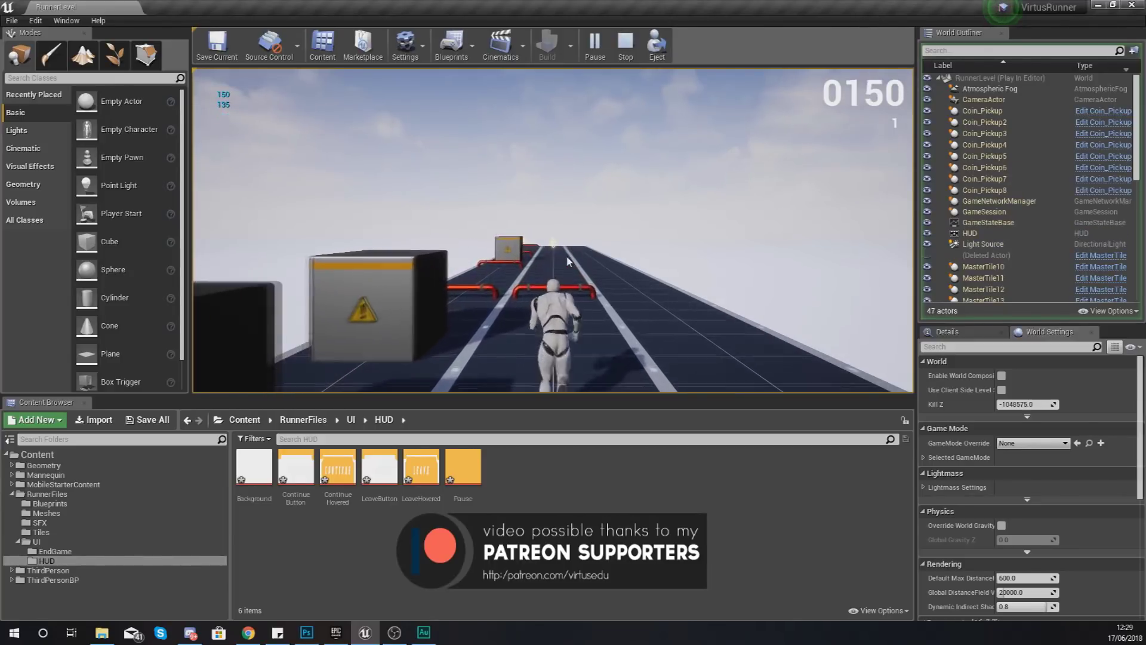
{"action": "key", "text": "Escape"}
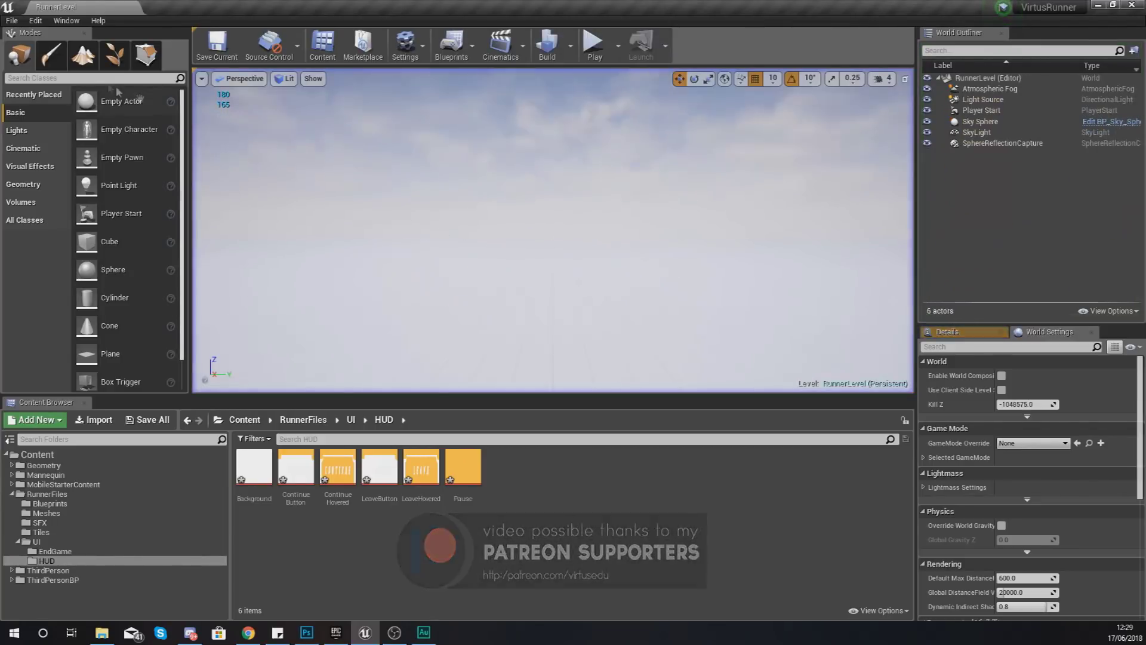
{"action": "left_click", "coordinate": [37, 21]}
{"action": "left_click", "coordinate": [95, 191]}
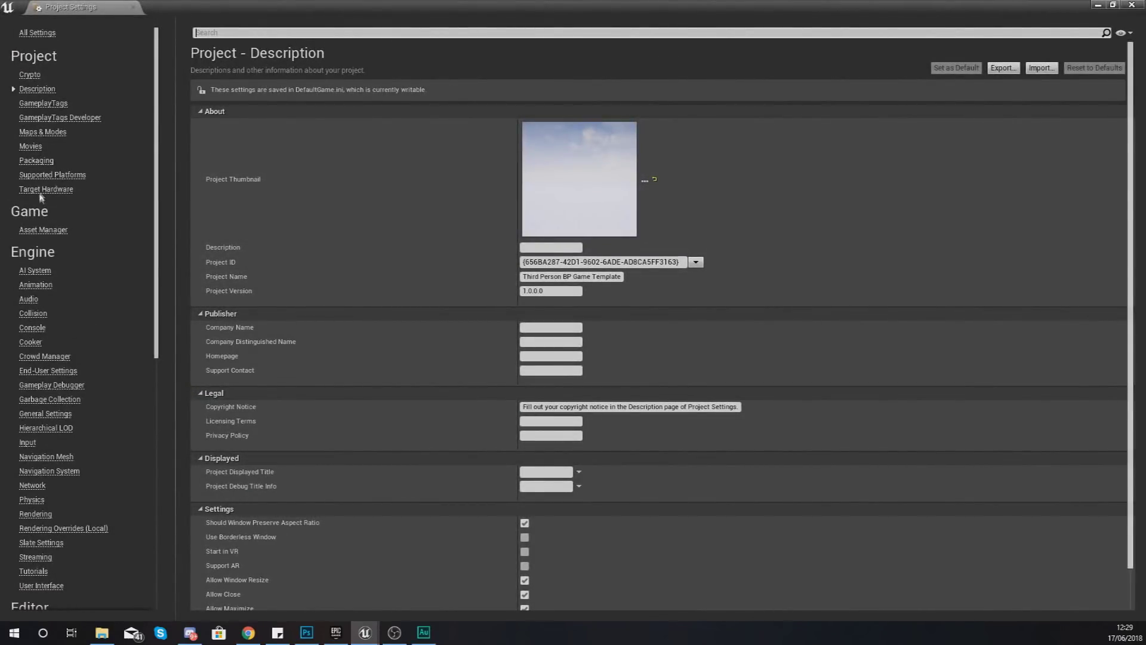
{"action": "left_click", "coordinate": [27, 442]}
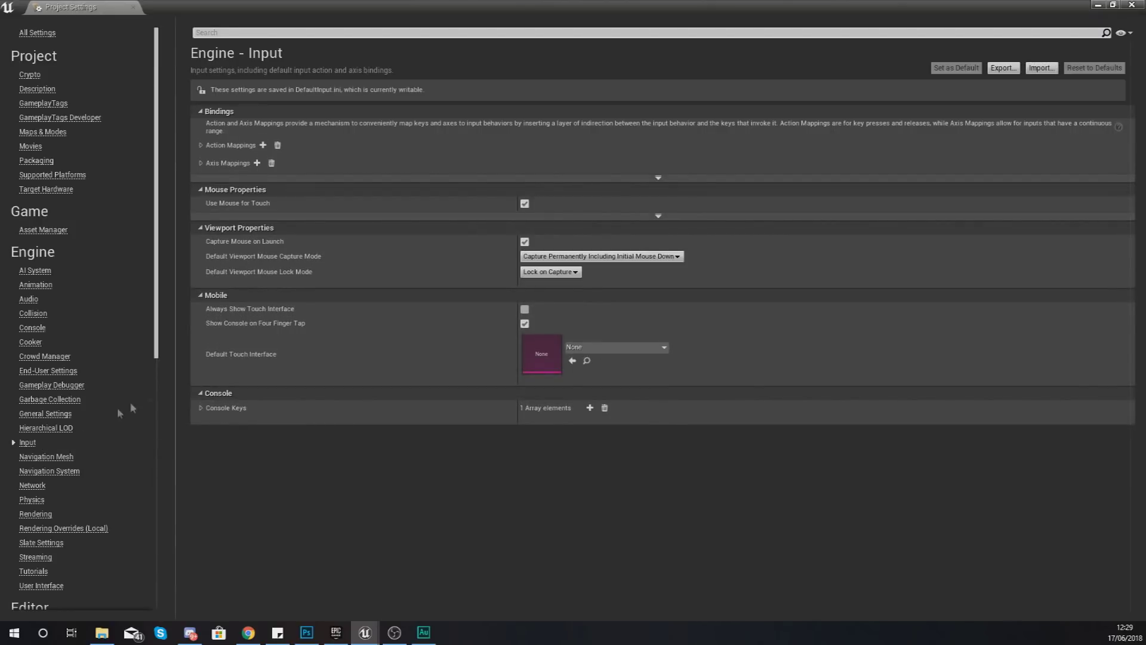
{"action": "left_click", "coordinate": [596, 349]}
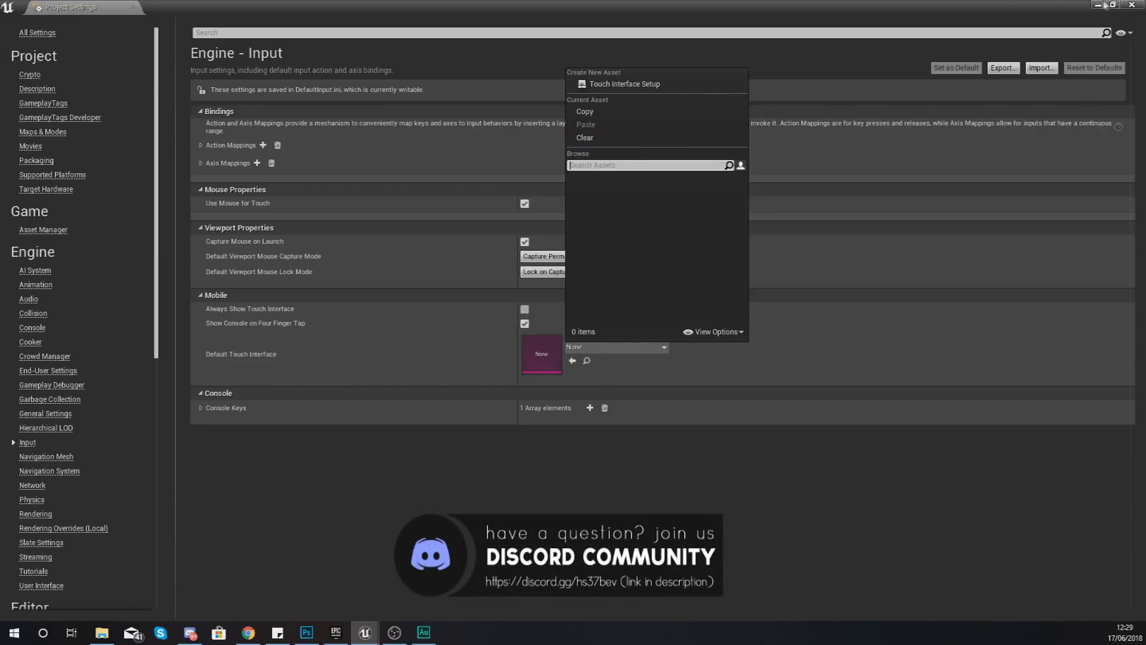
{"action": "left_click", "coordinate": [1131, 5]}
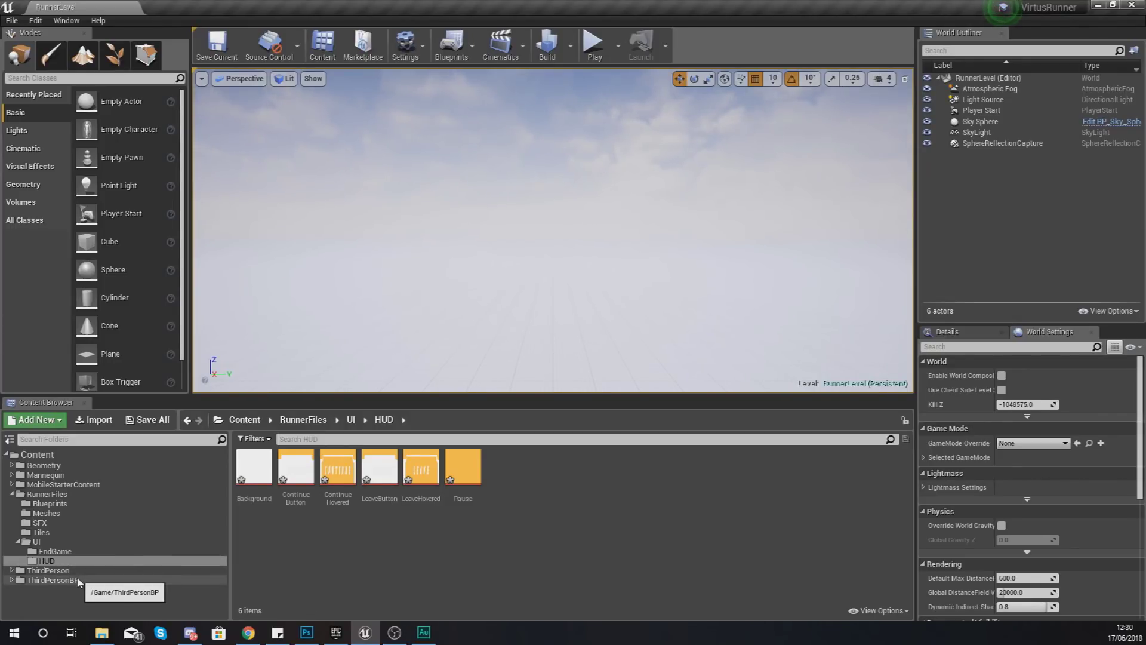
Step: Open the RunnerHUD widget from Blueprints and zoom the Designer onto the counters
{"action": "left_click", "coordinate": [52, 505]}
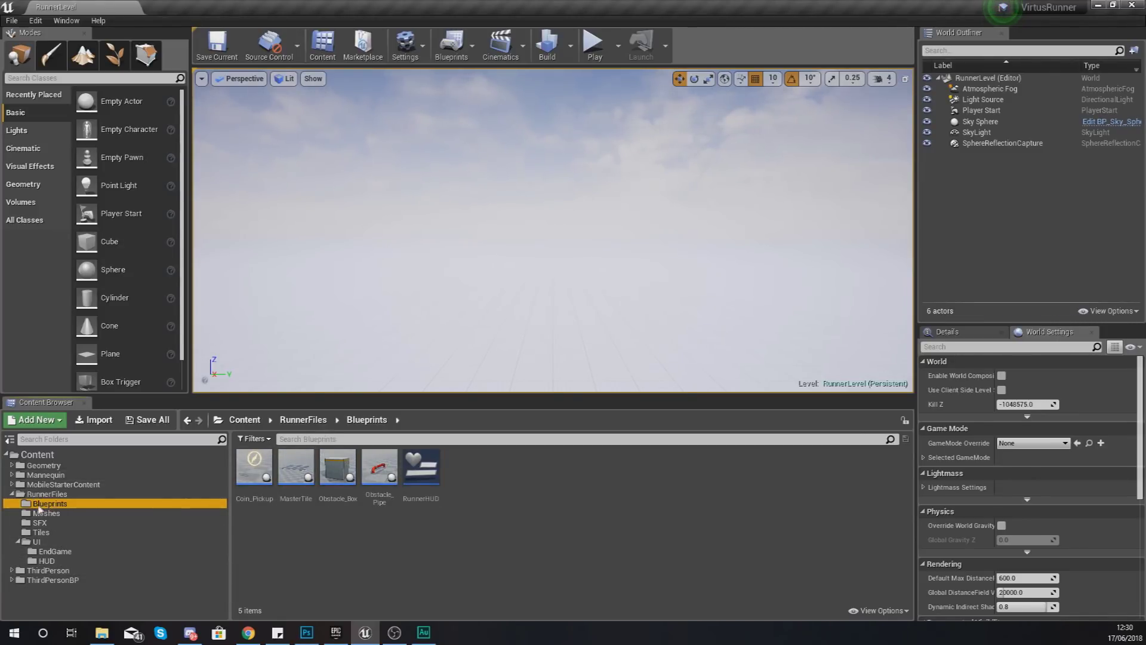
{"action": "left_click", "coordinate": [412, 493]}
{"action": "double_click", "coordinate": [412, 492]}
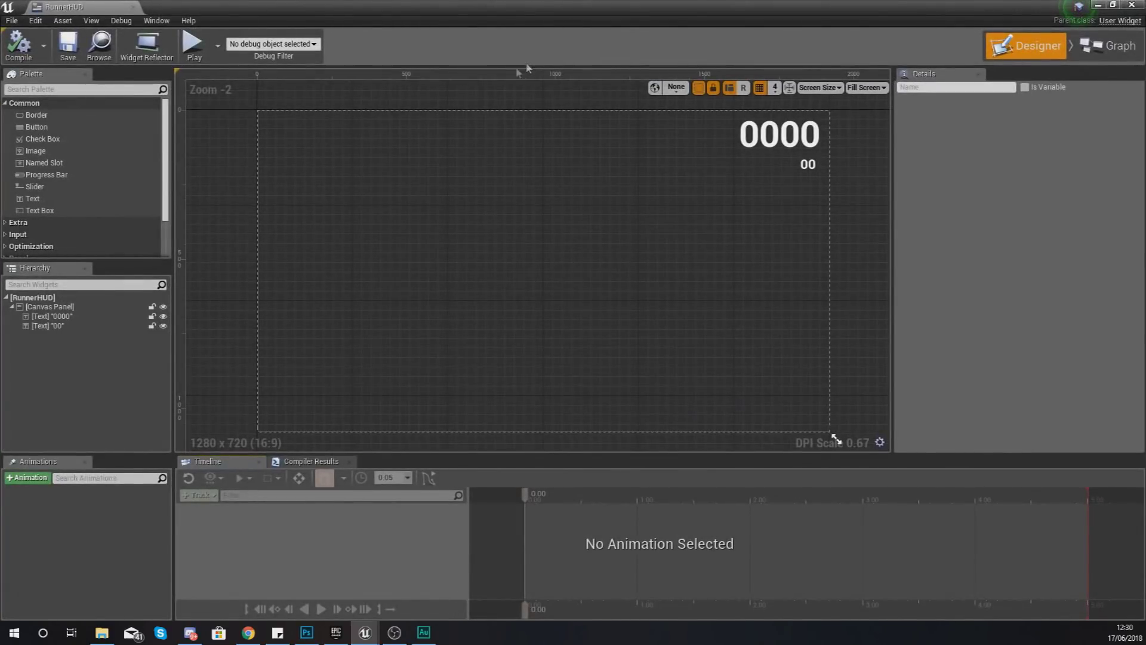
{"action": "scroll", "coordinate": [769, 189], "scroll_direction": "up", "scroll_amount": 4}
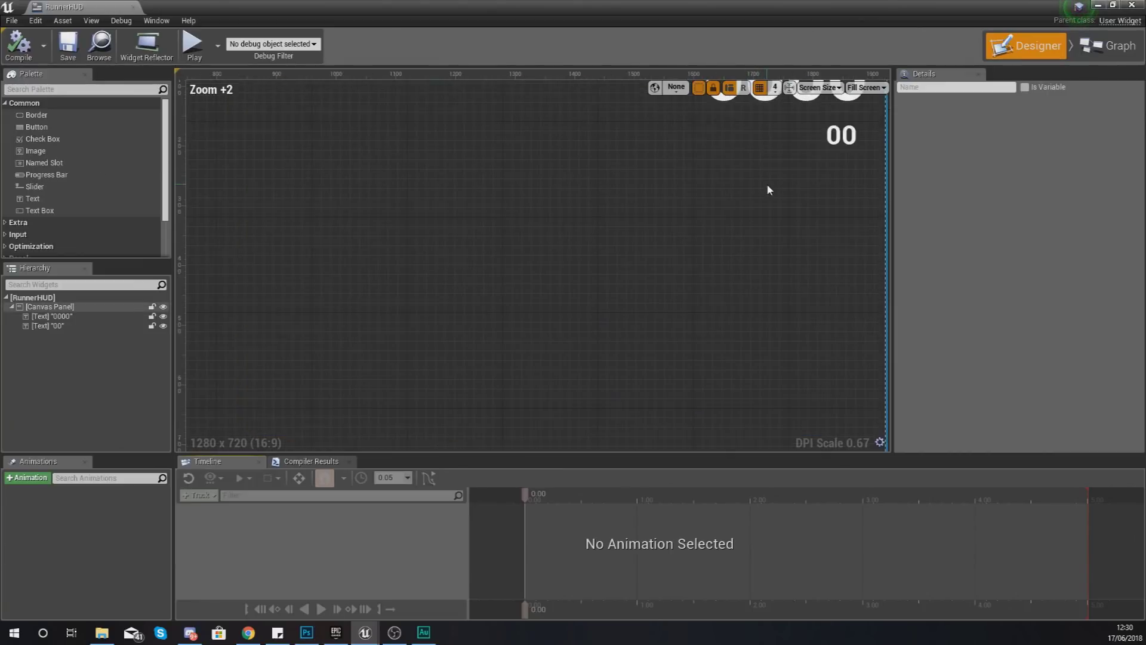
{"action": "right_click_drag", "start_coordinate": [769, 189], "coordinate": [433, 320]}
Step: Shift the 0000 and 00 texts left and place three Image widgets beside them
{"action": "left_click_drag", "start_coordinate": [466, 248], "coordinate": [387, 240]}
{"action": "left_click_drag", "start_coordinate": [504, 280], "coordinate": [425, 281]}
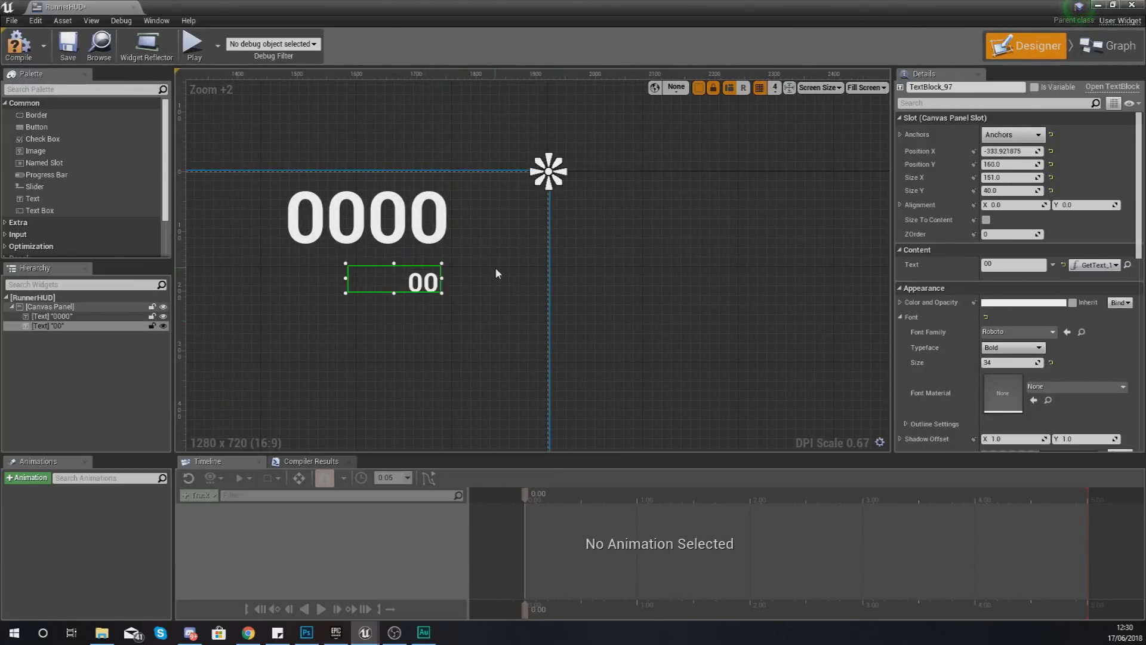
{"action": "left_click", "coordinate": [499, 273]}
{"action": "left_click_drag", "start_coordinate": [36, 151], "coordinate": [499, 228]}
{"action": "left_click_drag", "start_coordinate": [76, 154], "coordinate": [489, 276]}
{"action": "left_click_drag", "start_coordinate": [35, 151], "coordinate": [486, 343]}
Step: Give the first image the ScoreIcon texture at size 55 x 57
{"action": "left_click", "coordinate": [500, 219]}
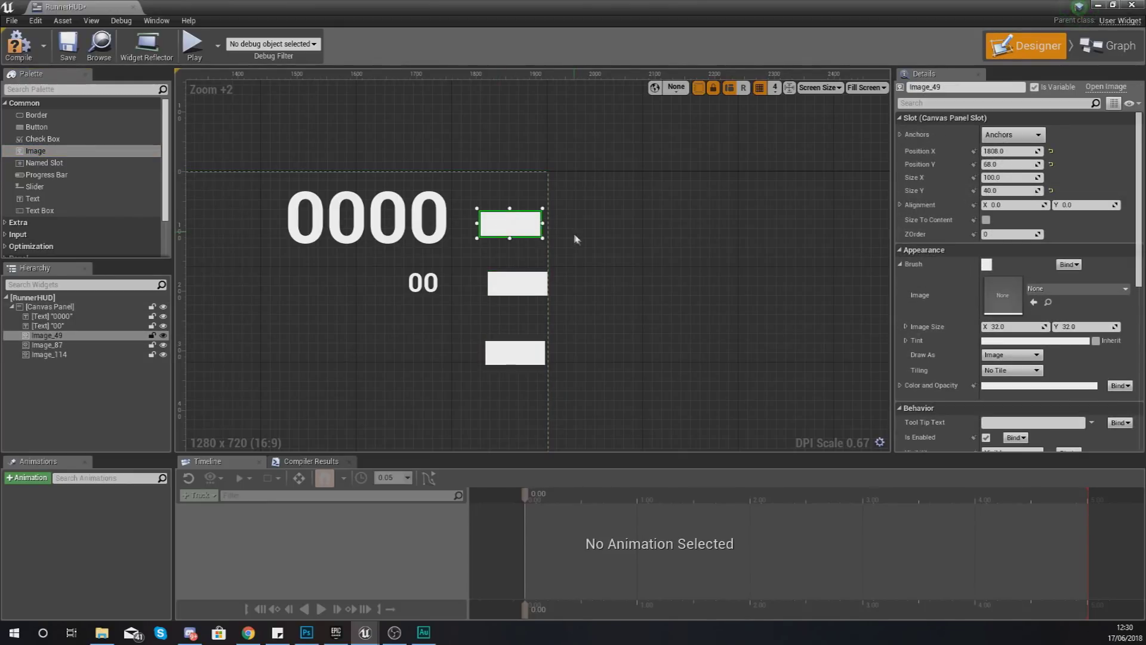
{"action": "left_click", "coordinate": [1040, 289]}
{"action": "type", "text": "score"}
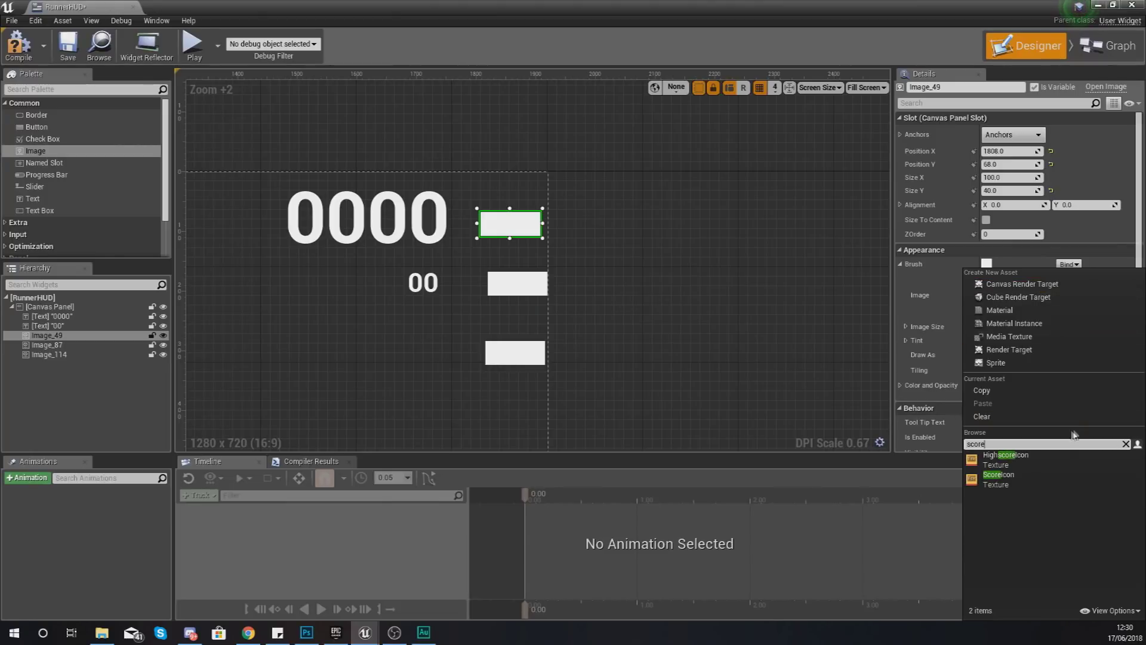
{"action": "left_click", "coordinate": [999, 475]}
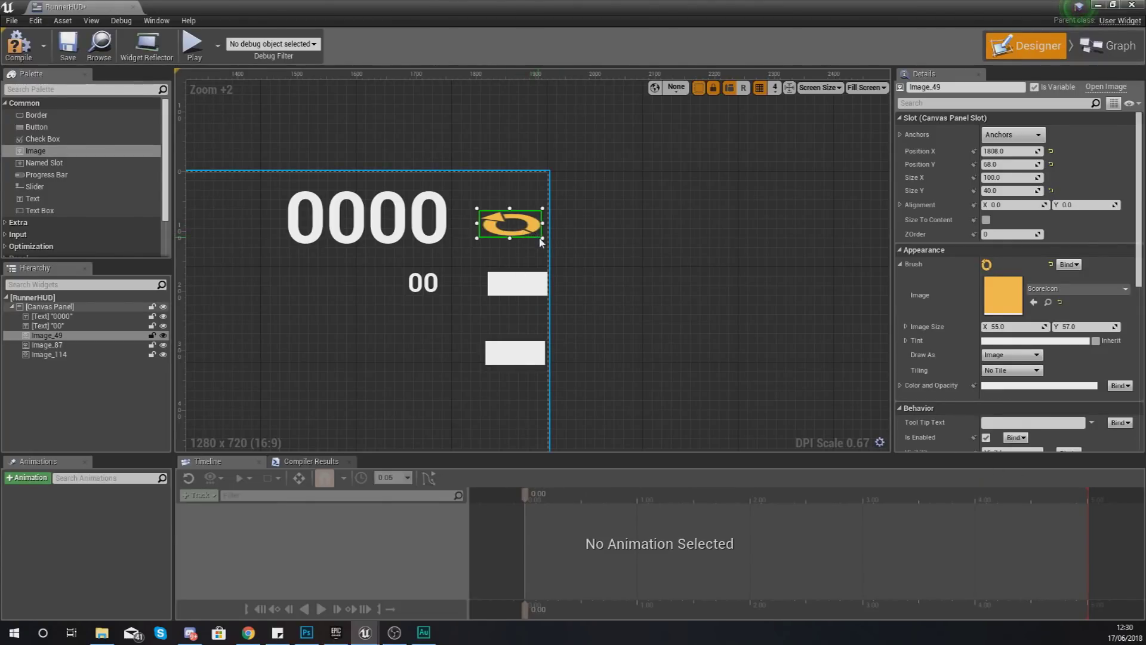
{"action": "left_click", "coordinate": [1011, 178]}
{"action": "type", "text": "55"}
{"action": "left_click", "coordinate": [1012, 189]}
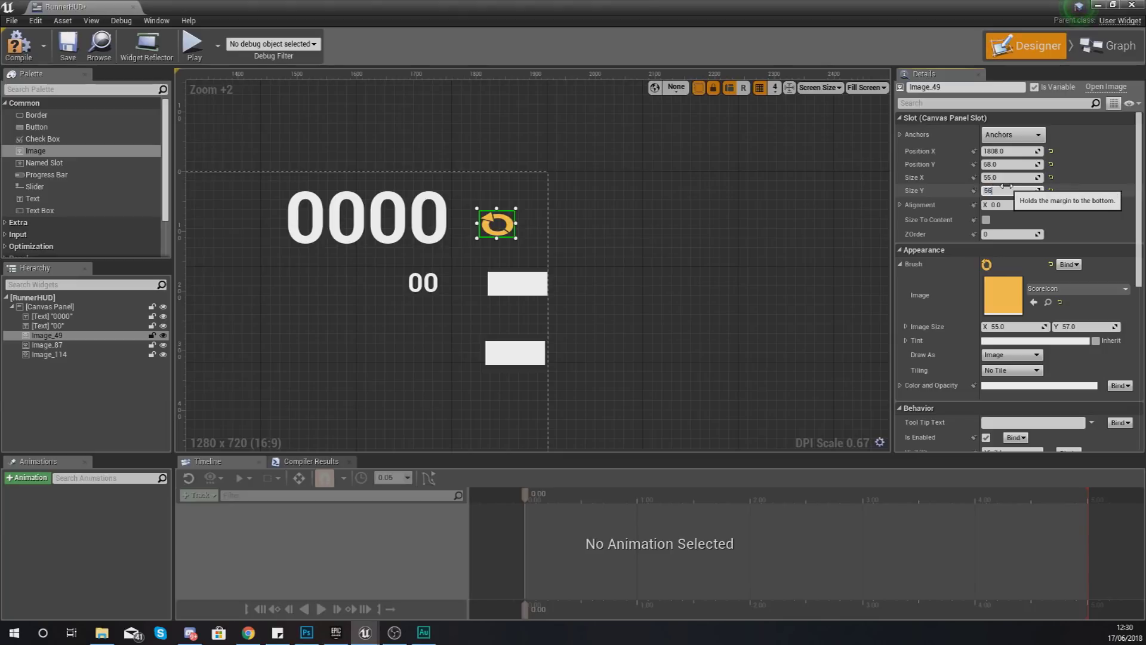
{"action": "key", "text": "Return"}
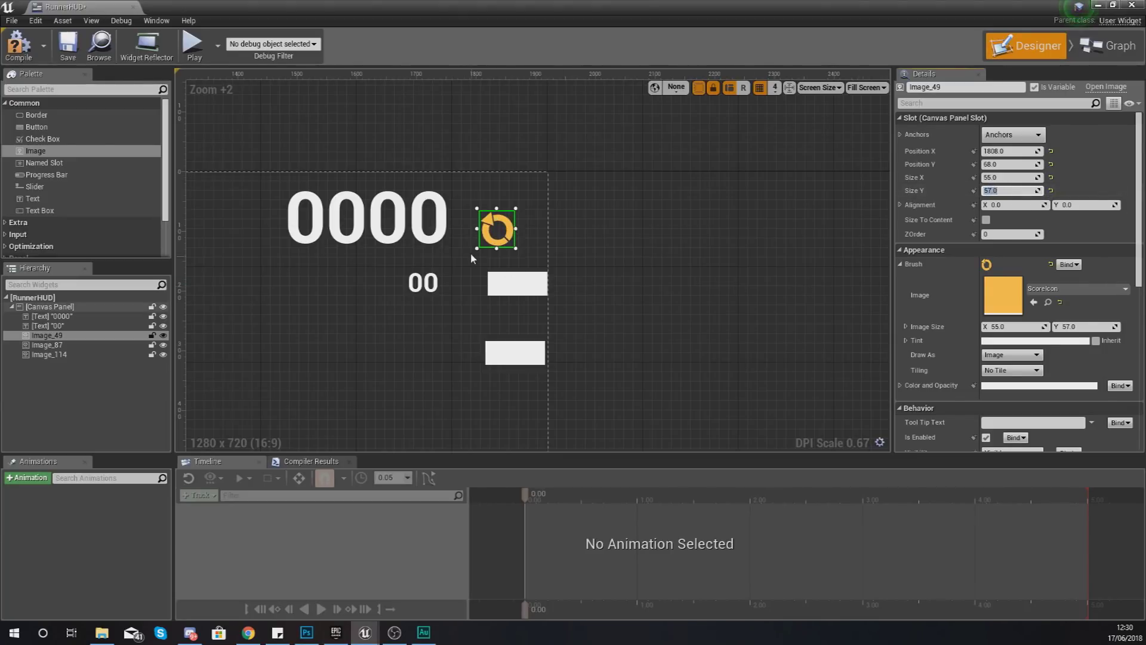
Step: Enlarge the score icon beside 0000 and nudge the 0000 text slightly down
{"action": "mouse_move", "coordinate": [516, 248]}
{"action": "left_mouse_down"}
{"action": "mouse_move", "coordinate": [556, 295]}
{"action": "mouse_move", "coordinate": [496, 245]}
{"action": "left_mouse_up"}
{"action": "scroll", "coordinate": [538, 286], "scroll_direction": "down", "scroll_amount": 5}
{"action": "scroll", "coordinate": [571, 197], "scroll_direction": "up", "scroll_amount": 1}
{"action": "left_click", "coordinate": [552, 211]}
{"action": "scroll", "coordinate": [593, 162], "scroll_direction": "up", "scroll_amount": 2}
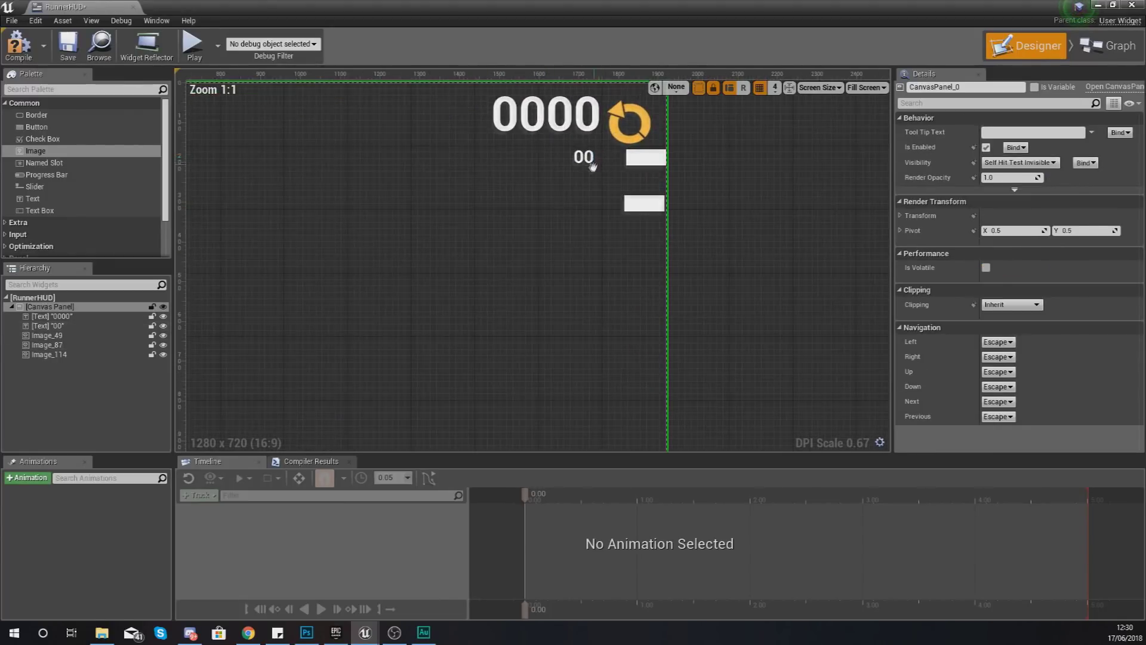
{"action": "left_click", "coordinate": [619, 164]}
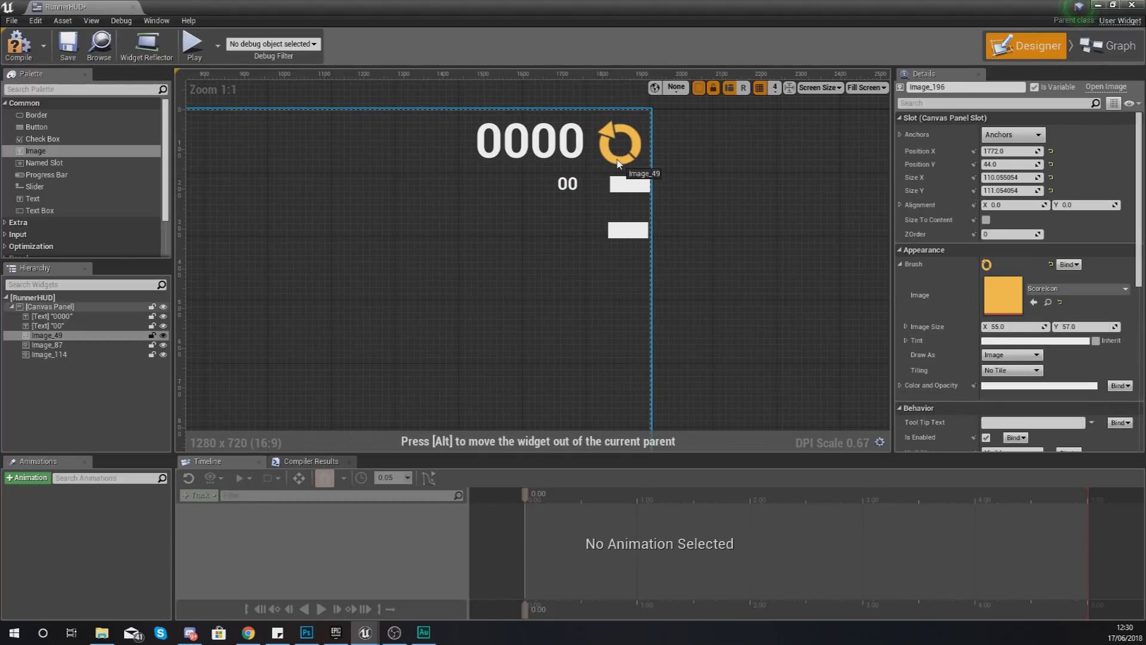
{"action": "left_click", "coordinate": [558, 154]}
{"action": "left_click_drag", "start_coordinate": [561, 157], "coordinate": [561, 160]}
Step: Anchor the score icon to the top-right corner
{"action": "left_click", "coordinate": [598, 164]}
{"action": "left_click", "coordinate": [602, 161]}
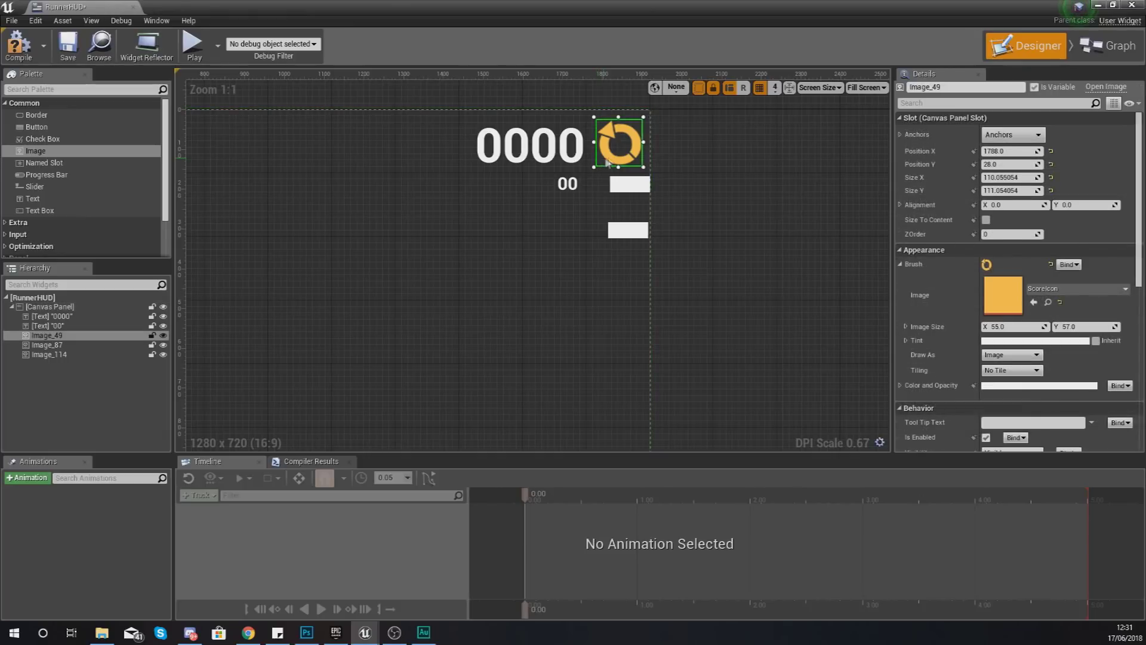
{"action": "left_click", "coordinate": [1013, 134]}
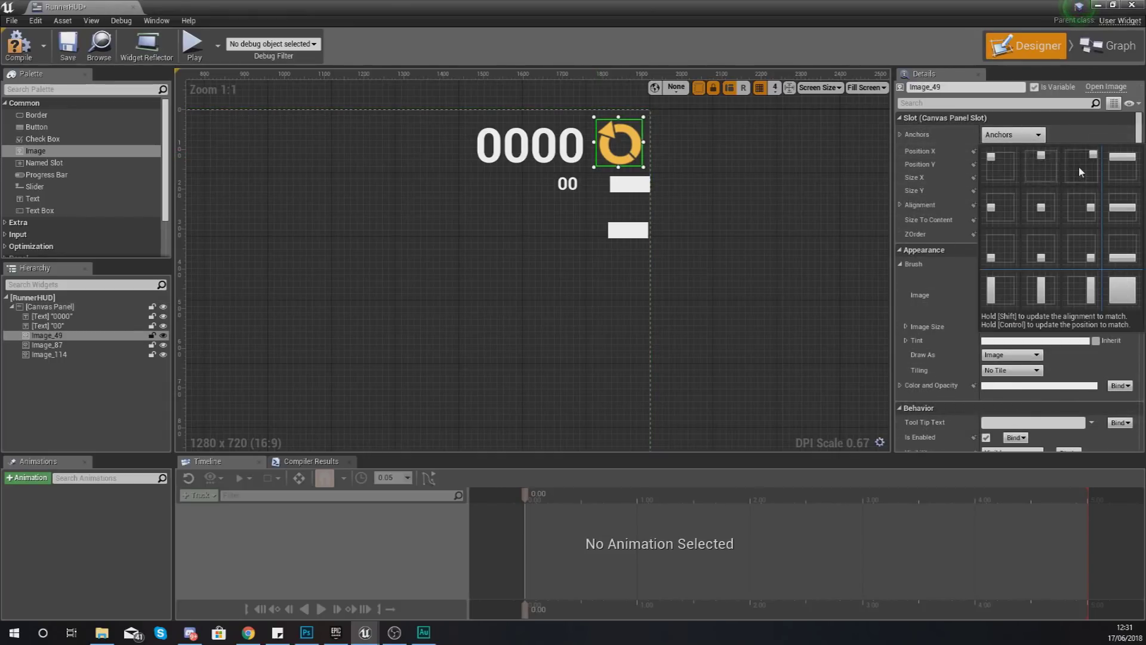
{"action": "left_click", "coordinate": [1044, 160]}
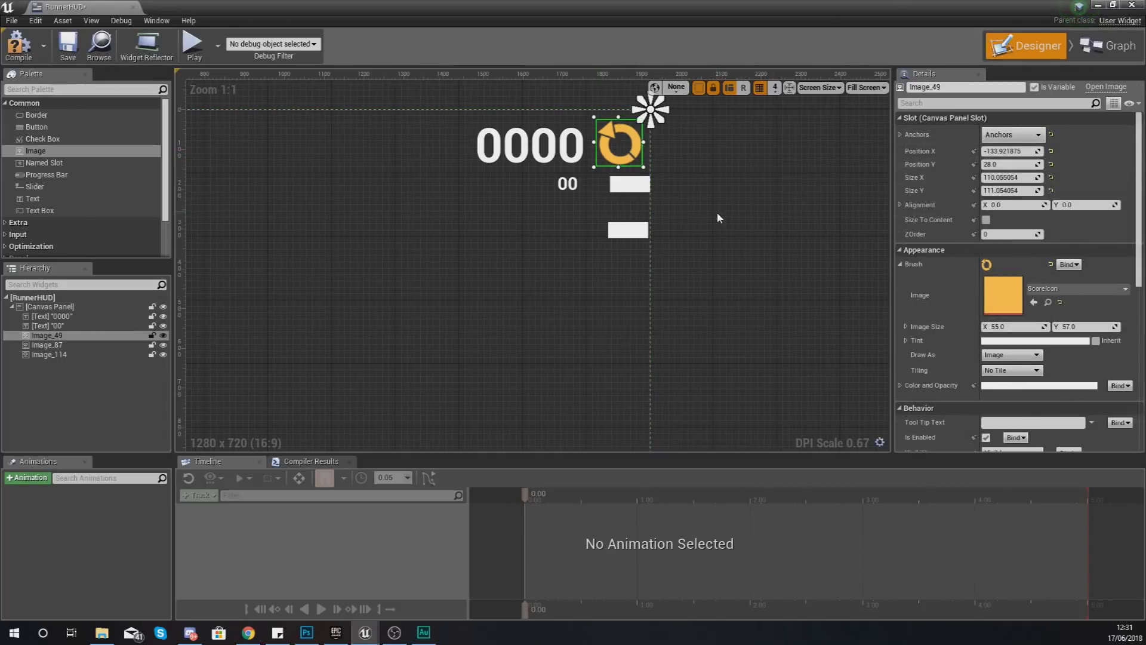
{"action": "left_click", "coordinate": [643, 192]}
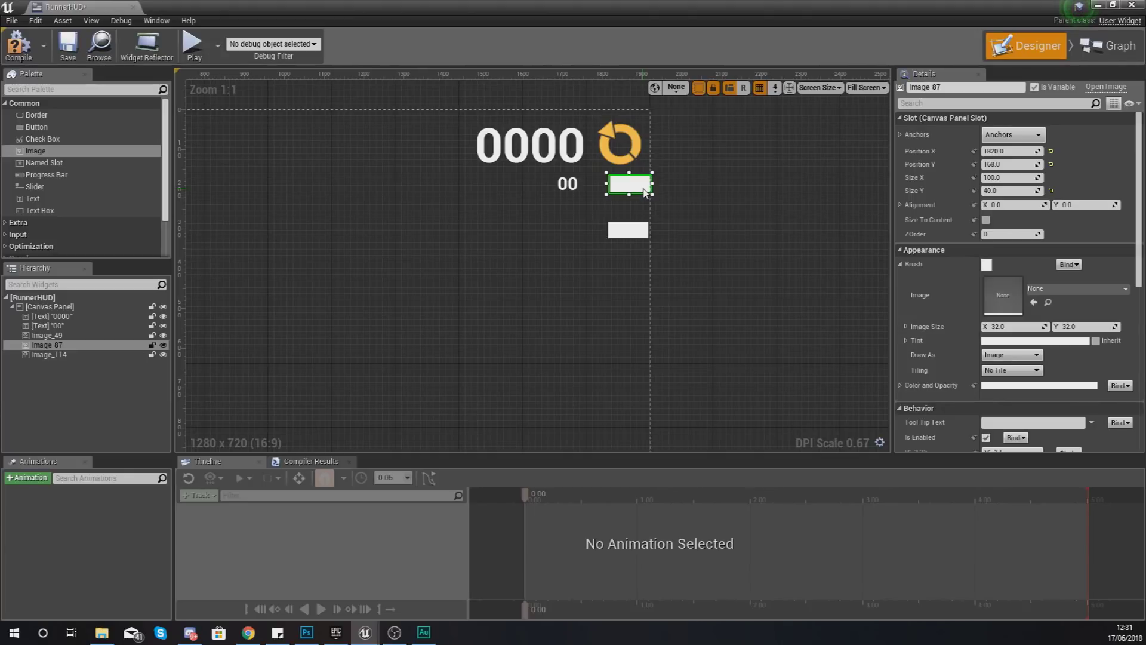
Step: Set the second image to CoinsIcon, enlarge it beside 00, and anchor it top-right
{"action": "mouse_move", "coordinate": [630, 183]}
{"action": "left_mouse_down"}
{"action": "mouse_move", "coordinate": [603, 184]}
{"action": "mouse_move", "coordinate": [618, 187]}
{"action": "left_mouse_up"}
{"action": "left_click", "coordinate": [1045, 286]}
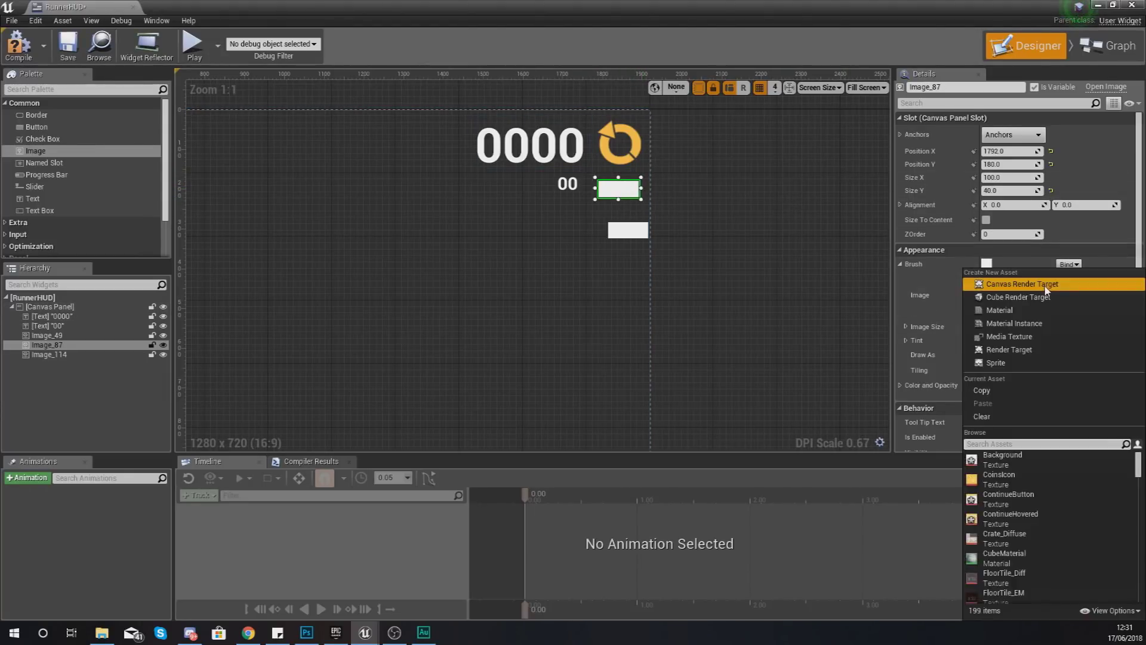
{"action": "type", "text": "coins"}
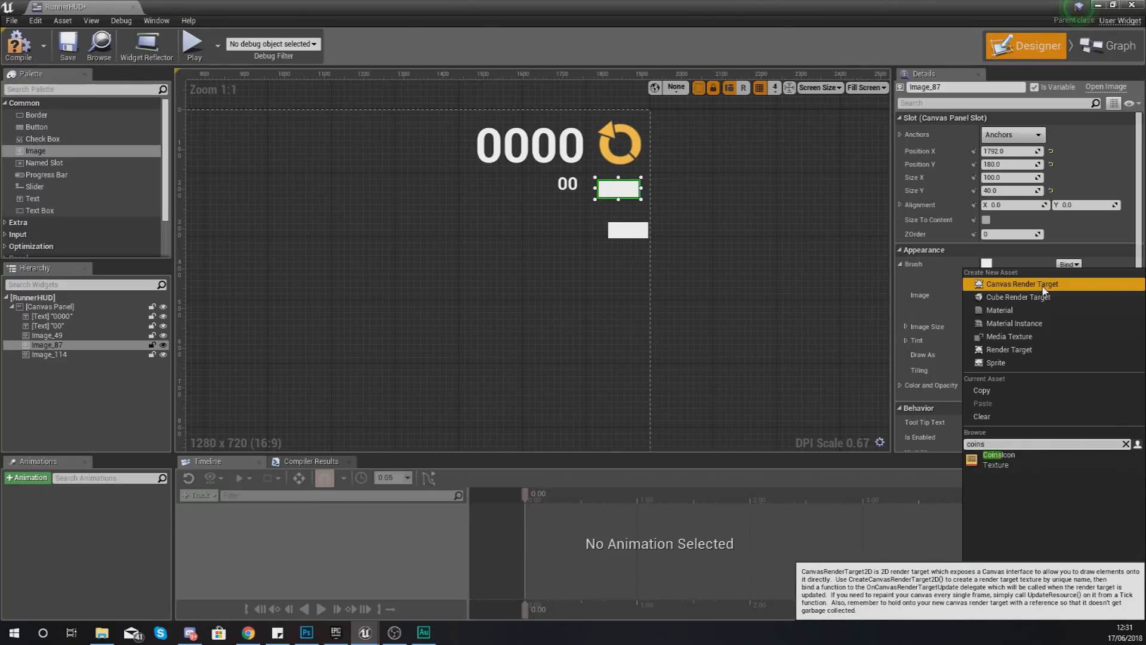
{"action": "left_click", "coordinate": [979, 461]}
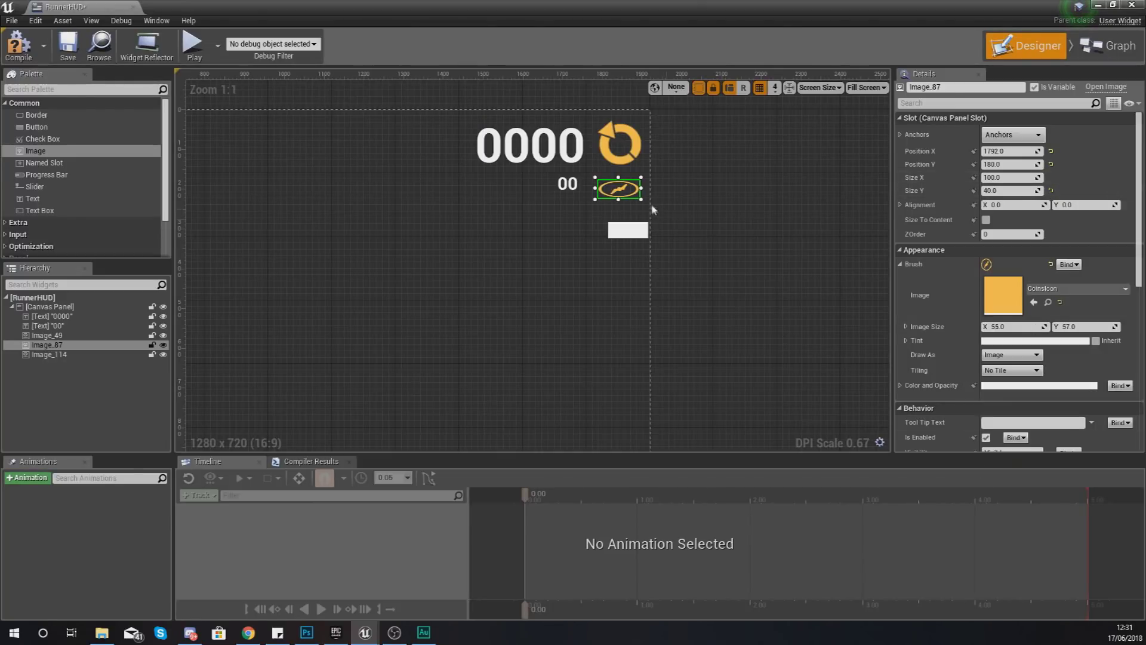
{"action": "left_click_drag", "start_coordinate": [642, 200], "coordinate": [643, 220]}
{"action": "left_click", "coordinate": [986, 136]}
{"action": "left_click", "coordinate": [1066, 173]}
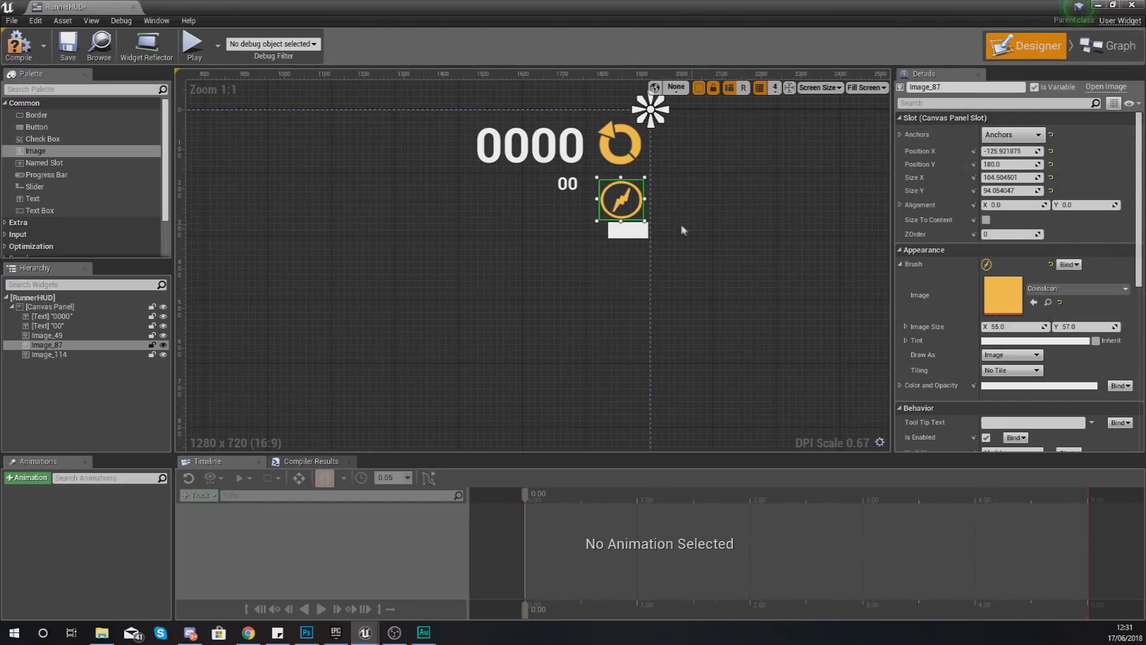
{"action": "left_click_drag", "start_coordinate": [607, 204], "coordinate": [623, 247]}
{"action": "left_click", "coordinate": [628, 230]}
{"action": "key", "text": "alt+Tab"}
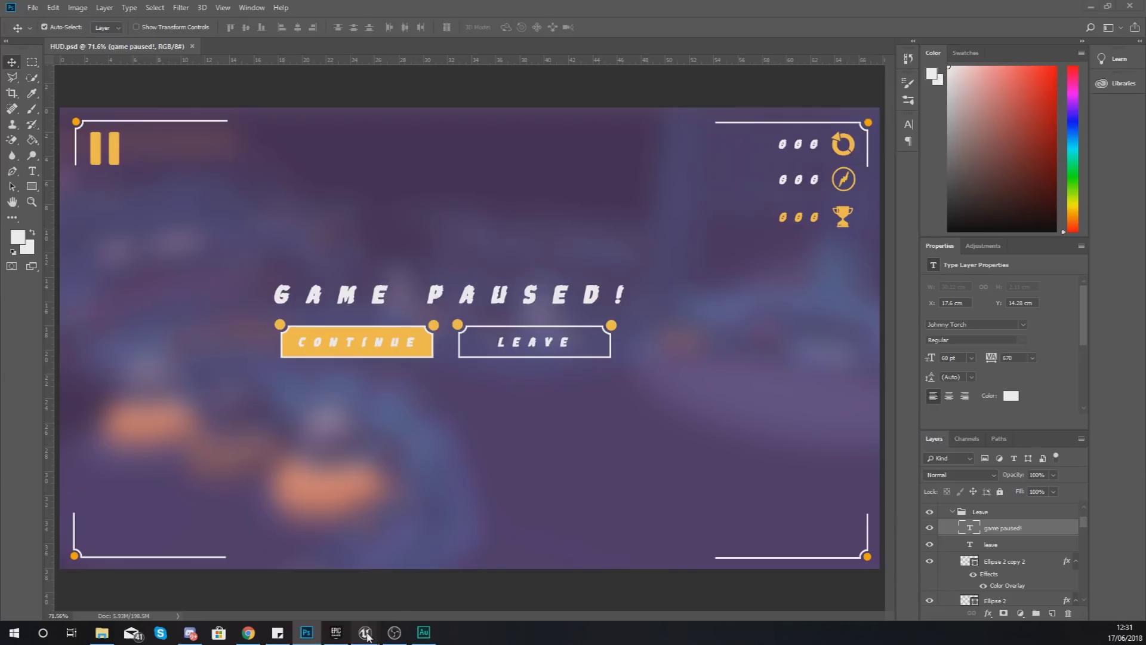
{"action": "mouse_move", "coordinate": [367, 637]}
{"action": "left_click", "coordinate": [433, 591]}
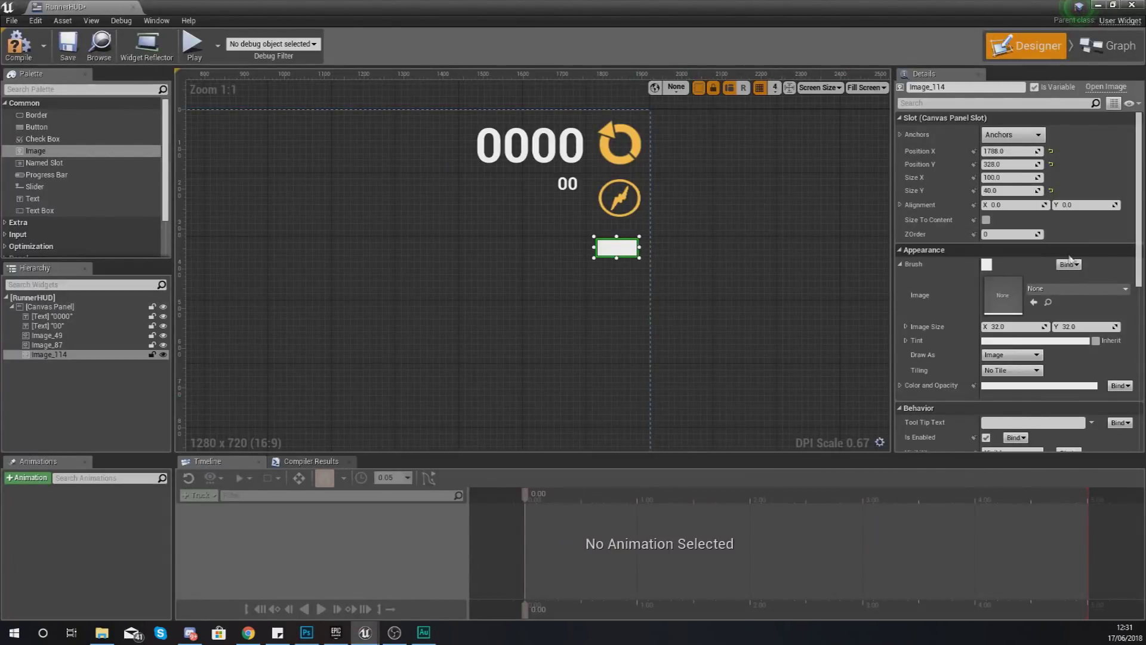
Step: Set the third image to HighscoreIcon, enlarge it below the coin icon, and anchor it top-right
{"action": "left_click", "coordinate": [1056, 289]}
{"action": "type", "text": "hig"}
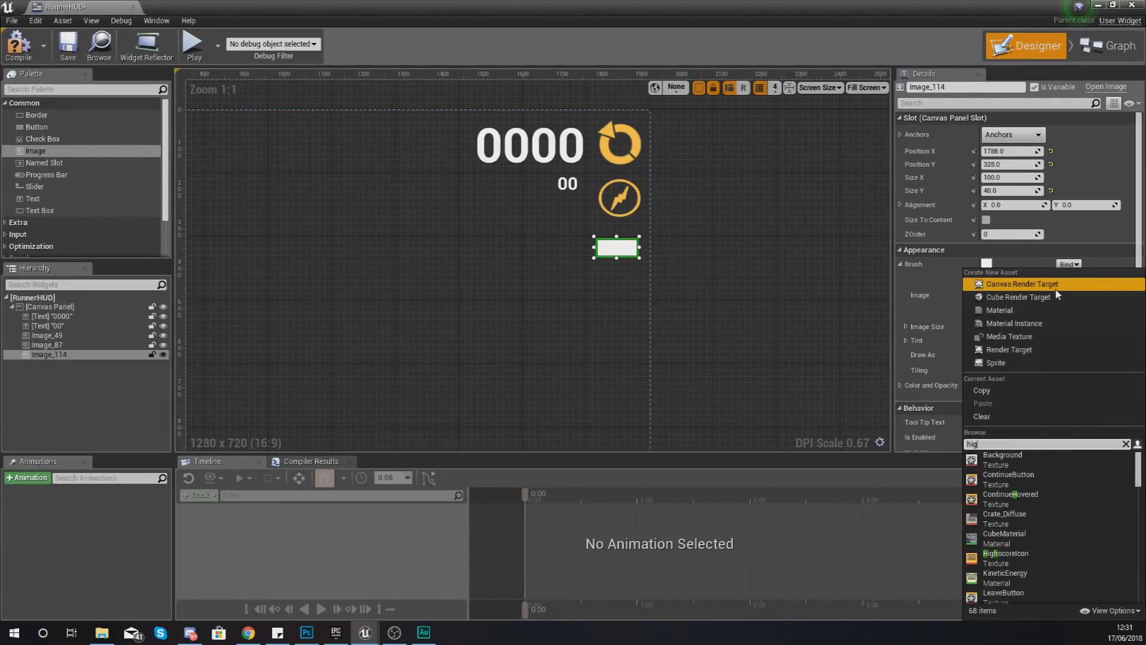
{"action": "type", "text": "hscore"}
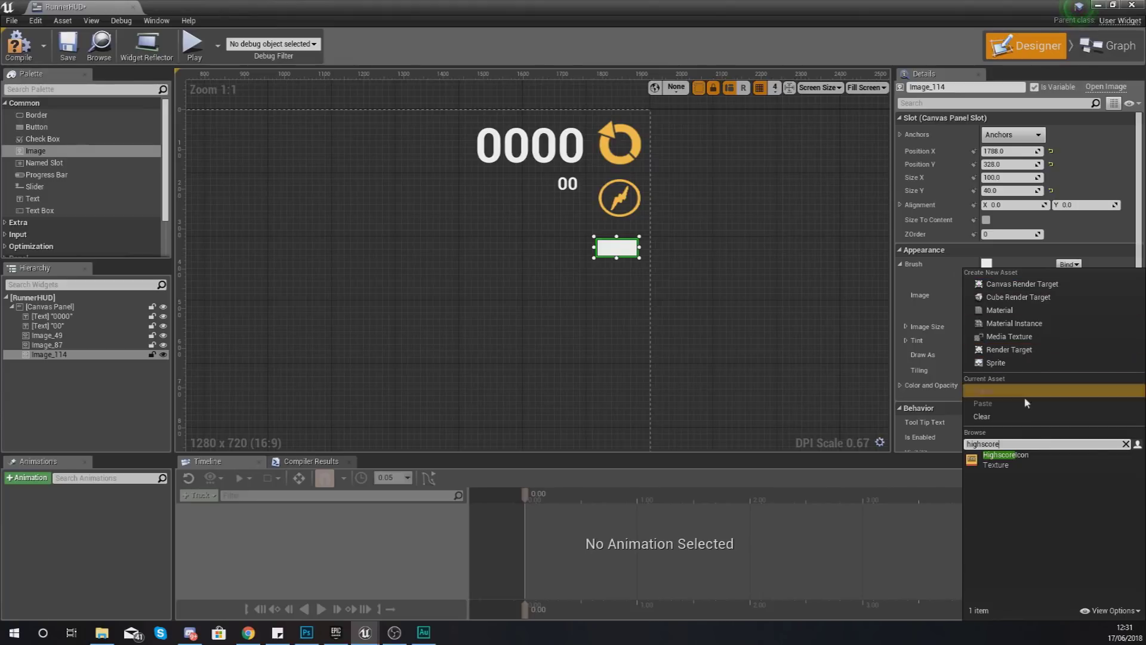
{"action": "left_click", "coordinate": [1009, 455]}
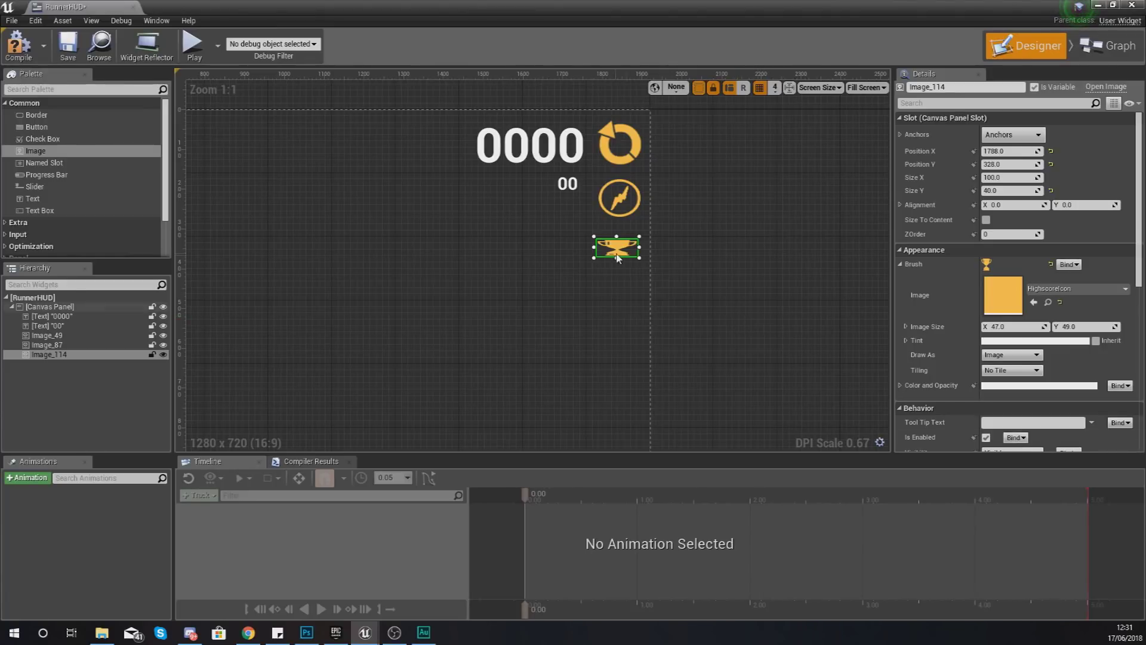
{"action": "mouse_move", "coordinate": [639, 257]}
{"action": "left_mouse_down"}
{"action": "mouse_move", "coordinate": [645, 273]}
{"action": "mouse_move", "coordinate": [630, 262]}
{"action": "left_mouse_up"}
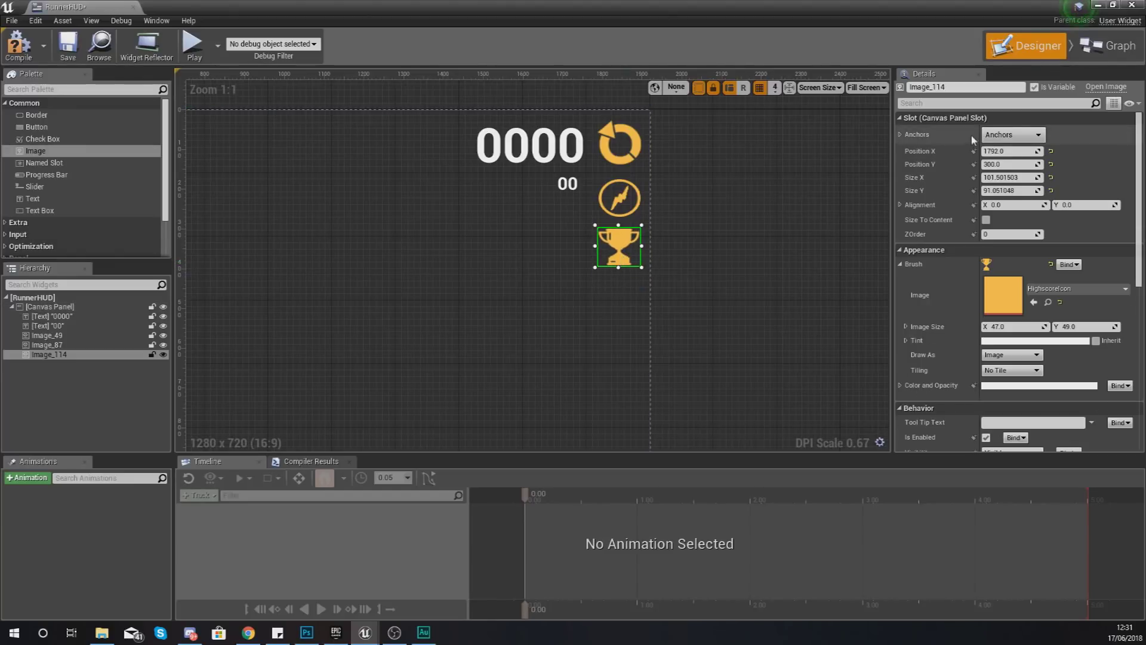
{"action": "left_click", "coordinate": [1013, 135]}
{"action": "left_click", "coordinate": [1082, 165]}
Step: Zoom out to the whole canvas and check the score, coin and trophy widgets
{"action": "left_click", "coordinate": [519, 289]}
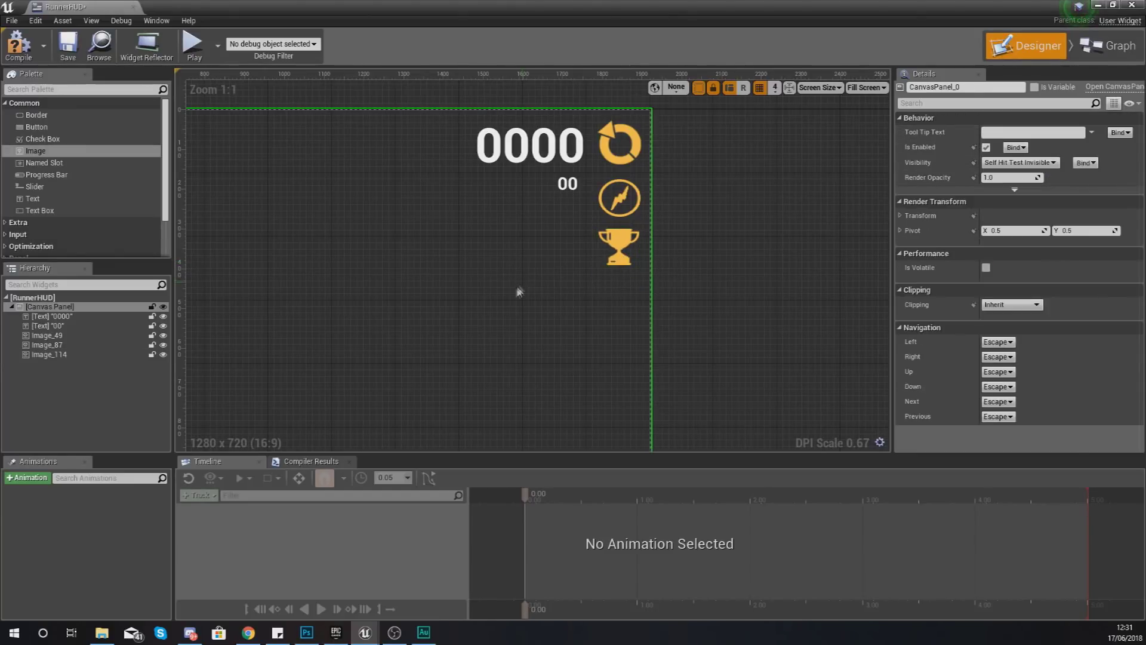
{"action": "scroll", "coordinate": [459, 311], "scroll_direction": "down", "scroll_amount": 6}
{"action": "right_click_drag", "start_coordinate": [460, 306], "coordinate": [517, 296]}
{"action": "scroll", "coordinate": [517, 295], "scroll_direction": "up", "scroll_amount": 3}
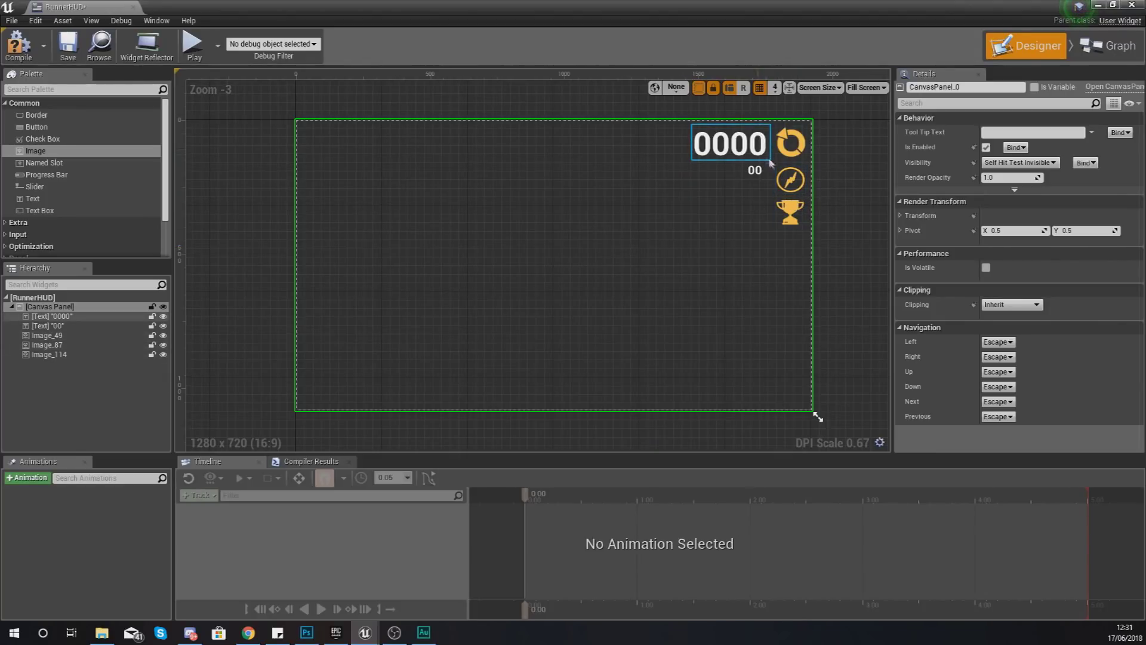
{"action": "left_click", "coordinate": [750, 153]}
{"action": "left_click", "coordinate": [749, 173]}
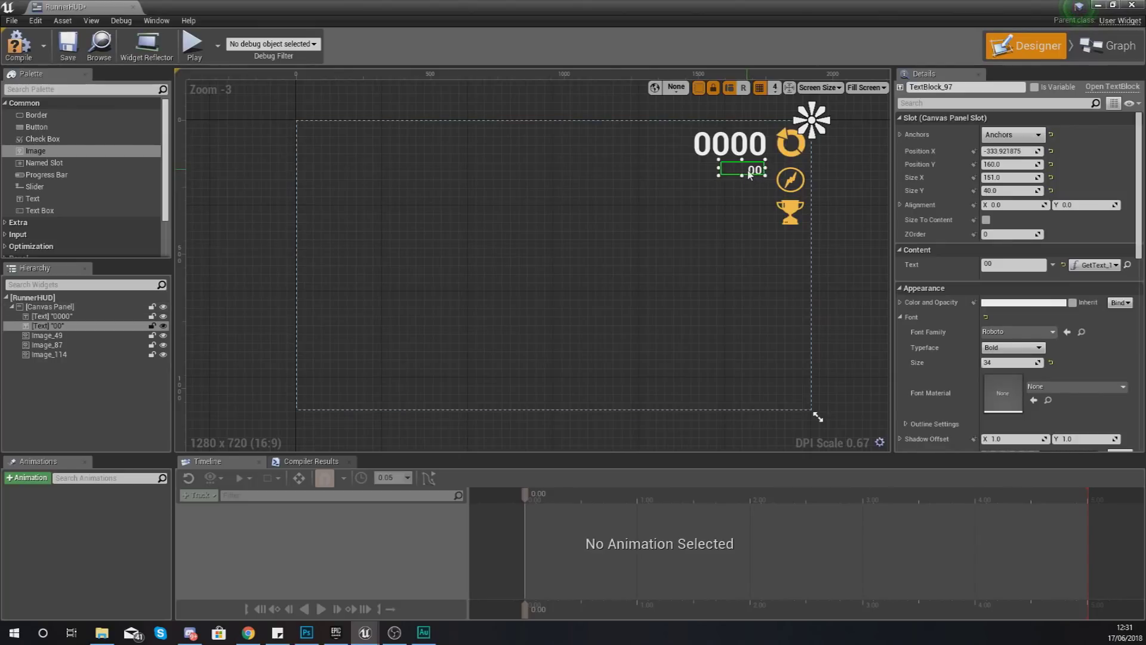
{"action": "left_click", "coordinate": [787, 216]}
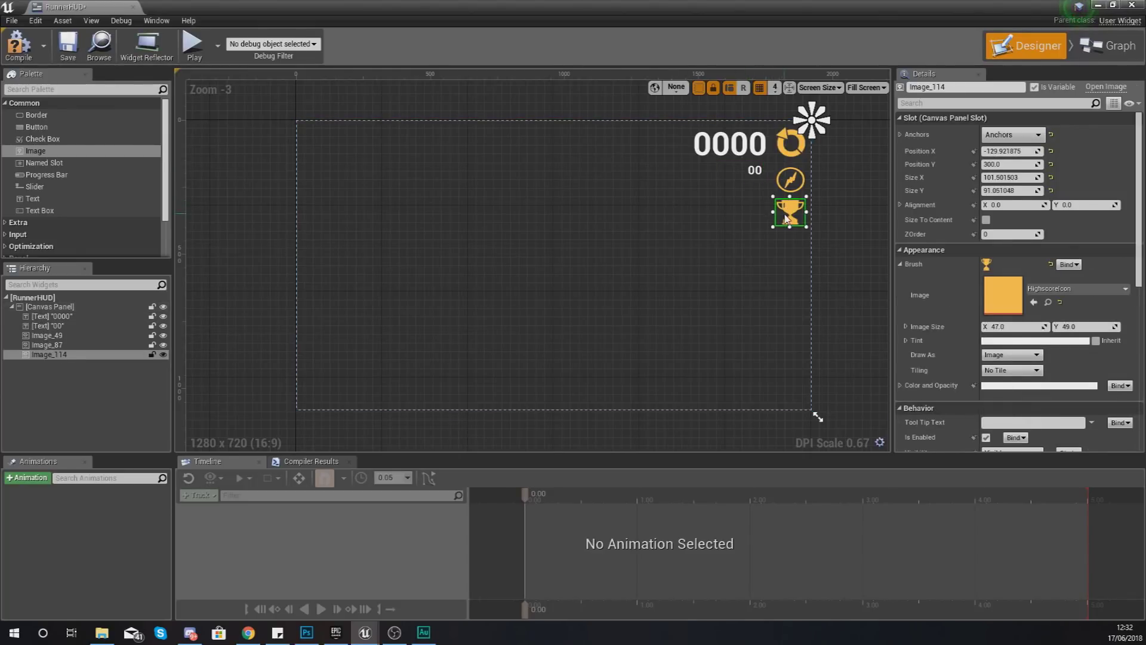
{"action": "left_click", "coordinate": [771, 213]}
{"action": "left_click", "coordinate": [738, 162]}
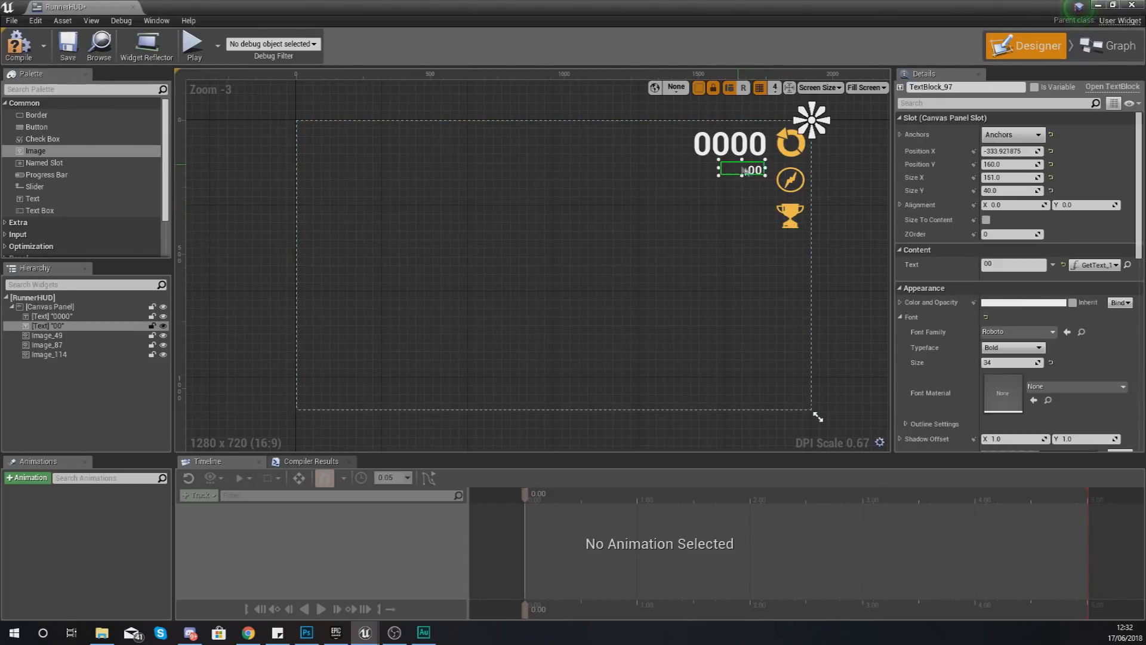
{"action": "scroll", "coordinate": [766, 204], "scroll_direction": "up", "scroll_amount": 6}
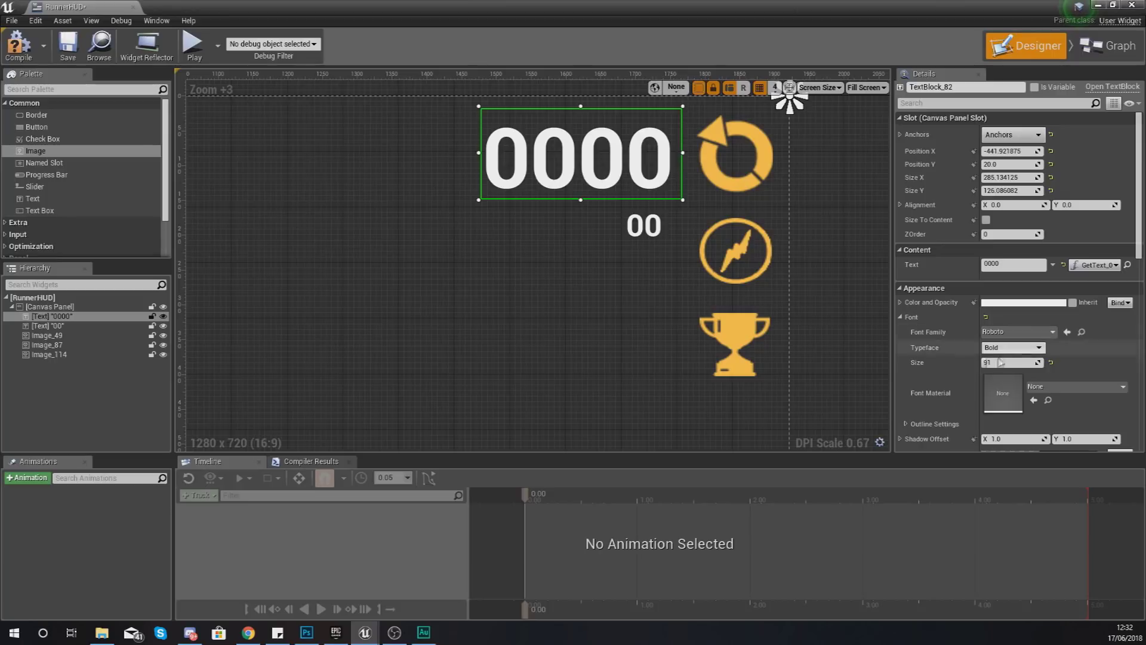
Step: Set the 00 coin counter's font size to 91
{"action": "left_click", "coordinate": [624, 254]}
{"action": "left_click", "coordinate": [638, 226]}
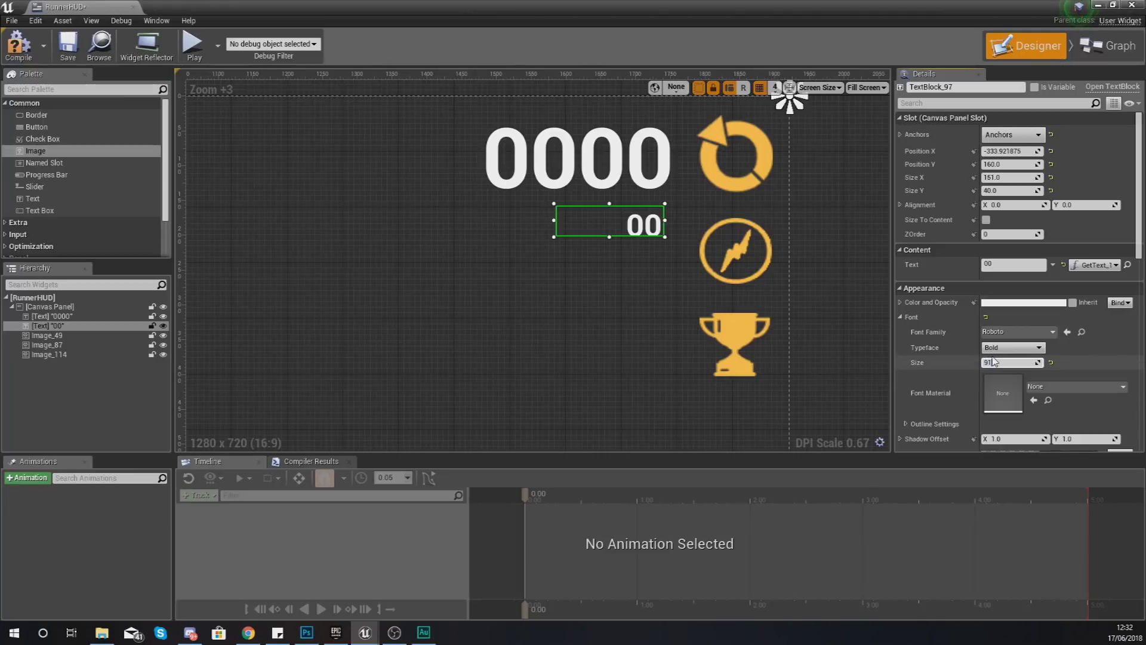
{"action": "left_click", "coordinate": [993, 362]}
{"action": "type", "text": "91"}
{"action": "key", "text": "Return"}
Step: Enlarge the 00 text box and move it beside the coin icon
{"action": "left_click", "coordinate": [668, 253]}
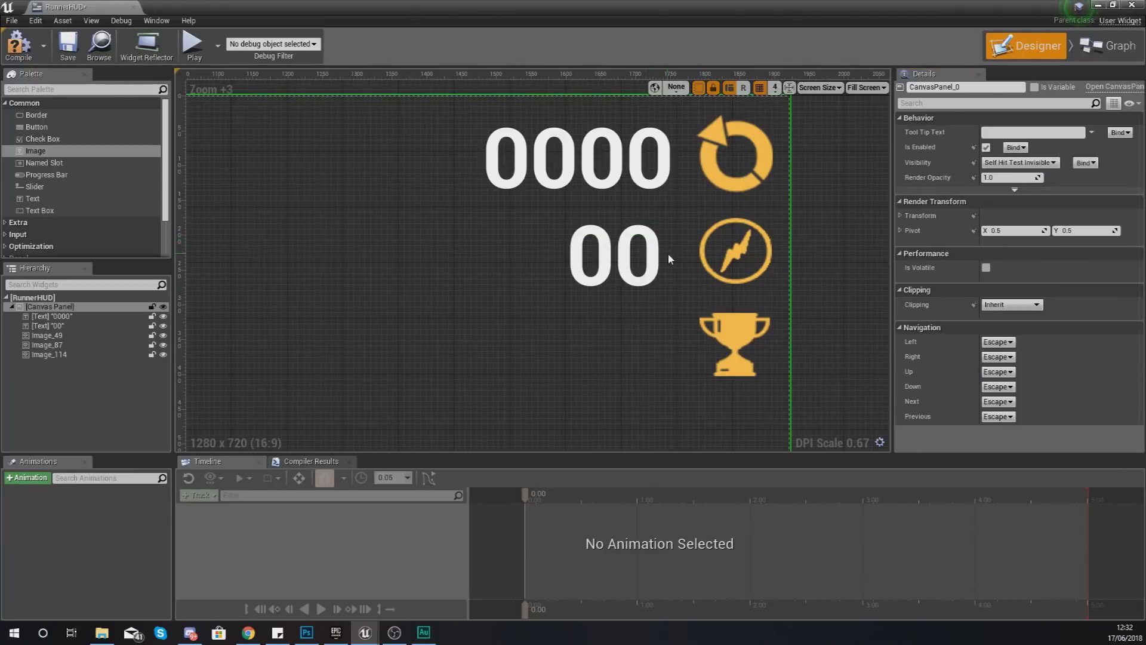
{"action": "left_click", "coordinate": [666, 237]}
{"action": "left_click_drag", "start_coordinate": [666, 238], "coordinate": [679, 309]}
{"action": "left_click_drag", "start_coordinate": [657, 266], "coordinate": [681, 280]}
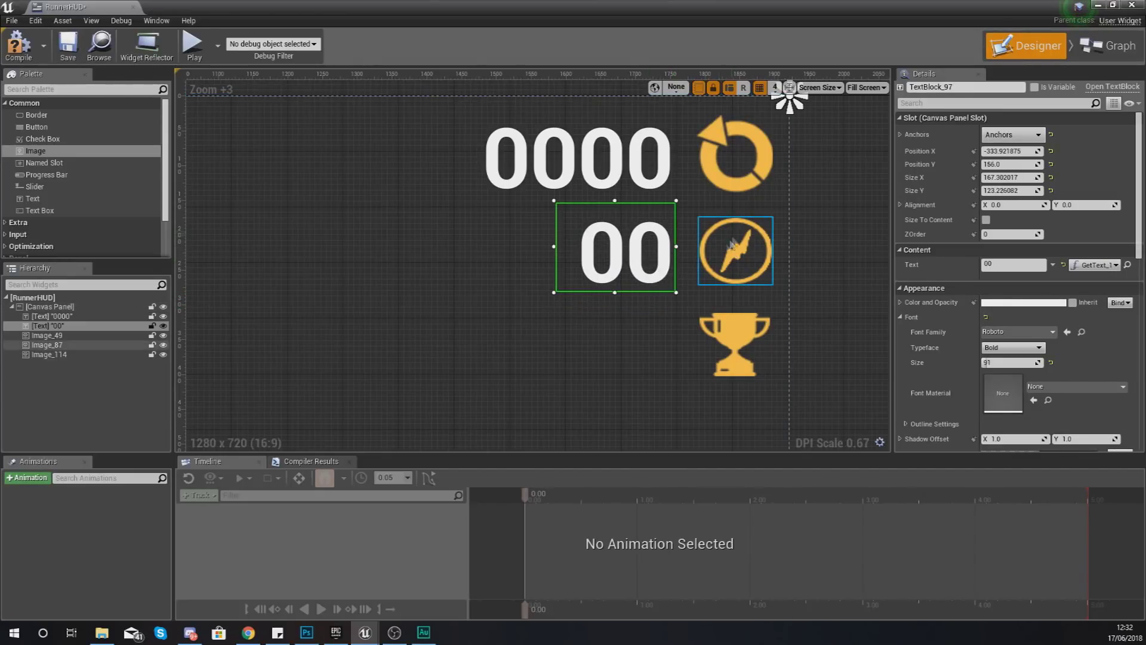
{"action": "left_click", "coordinate": [661, 329]}
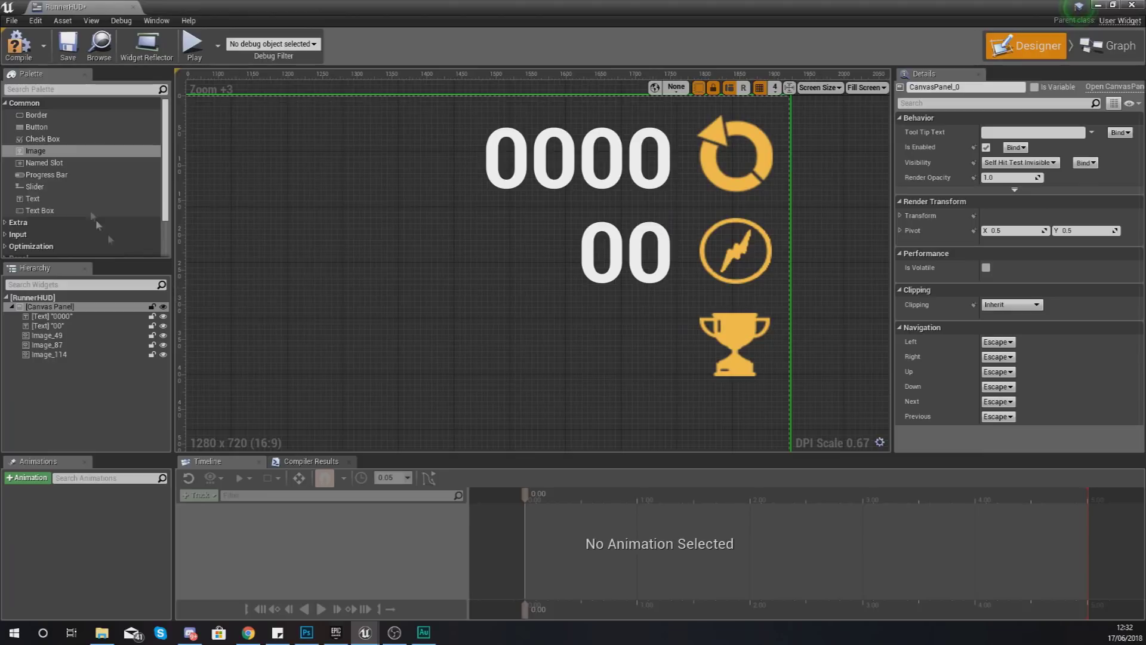
Step: Add a 0000 text at size 91 beside the trophy icon, anchored top-right
{"action": "left_click_drag", "start_coordinate": [33, 198], "coordinate": [561, 344]}
{"action": "left_click", "coordinate": [1015, 264]}
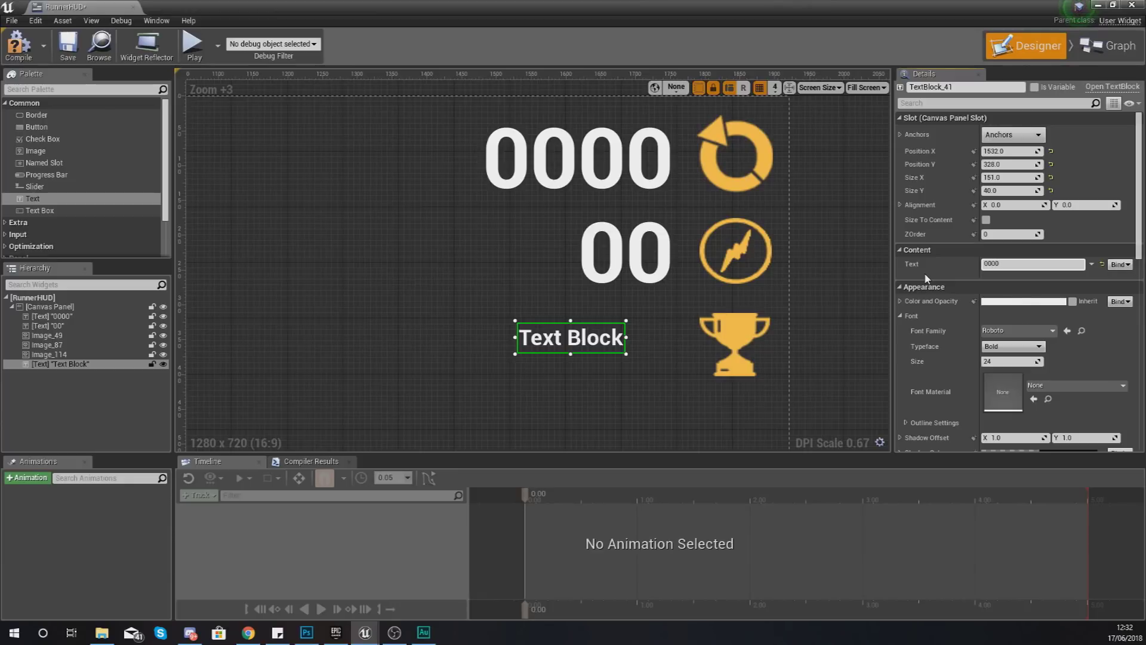
{"action": "key", "text": "Return"}
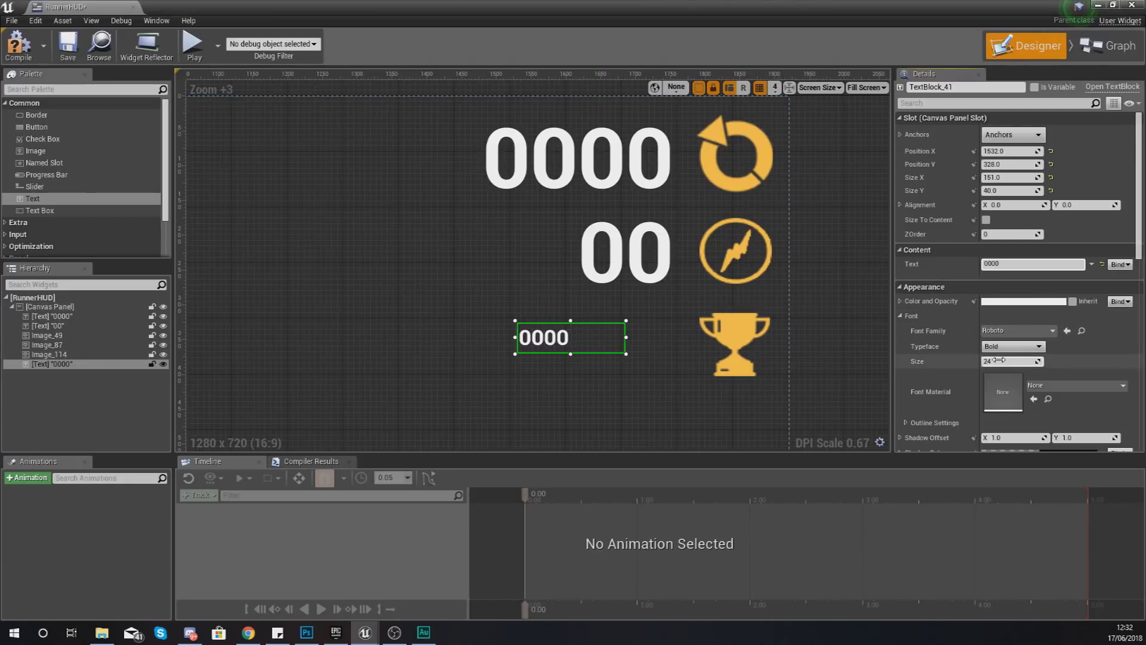
{"action": "key", "text": "Return"}
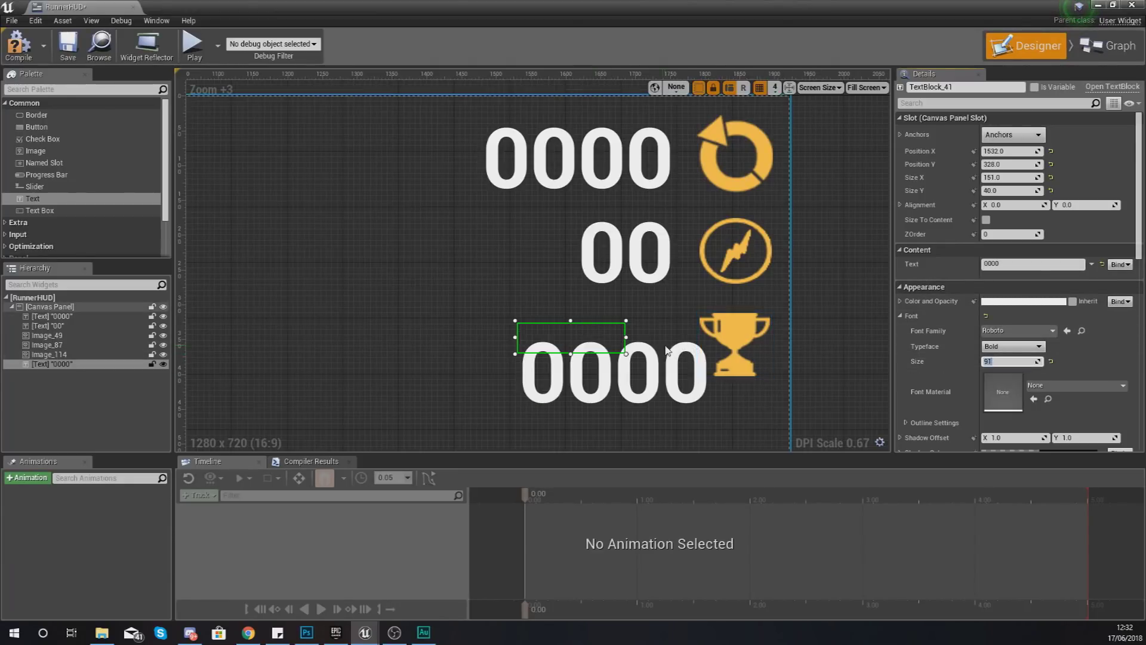
{"action": "mouse_move", "coordinate": [625, 353]}
{"action": "left_mouse_down"}
{"action": "mouse_move", "coordinate": [719, 412]}
{"action": "mouse_move", "coordinate": [627, 372]}
{"action": "left_mouse_up"}
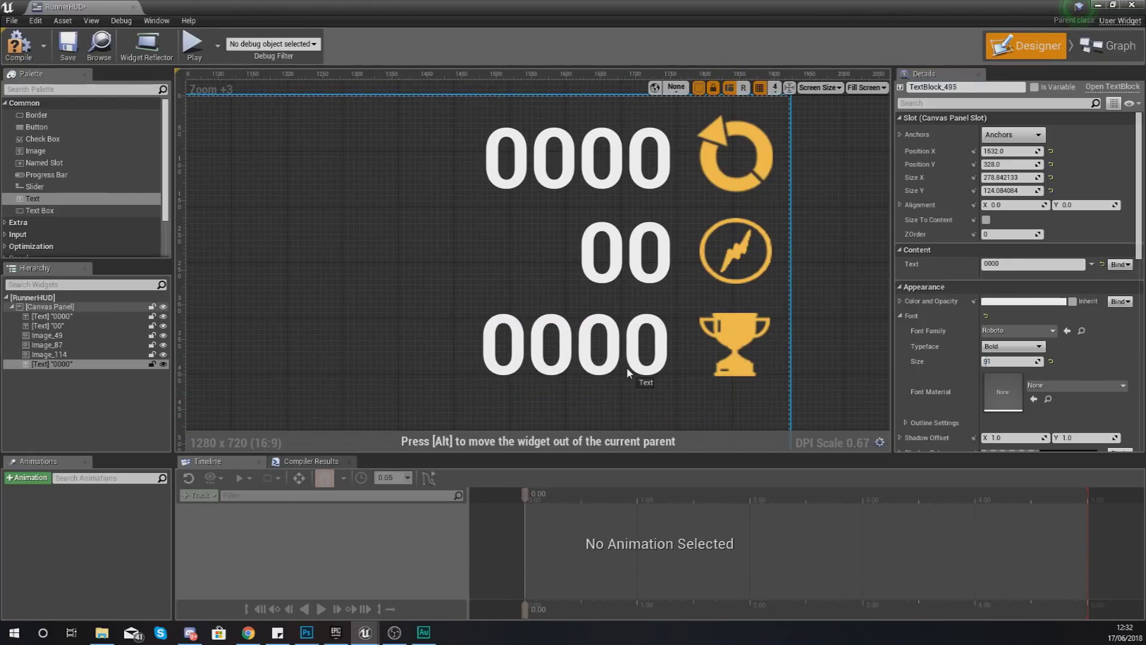
{"action": "left_click_drag", "start_coordinate": [626, 366], "coordinate": [640, 371]}
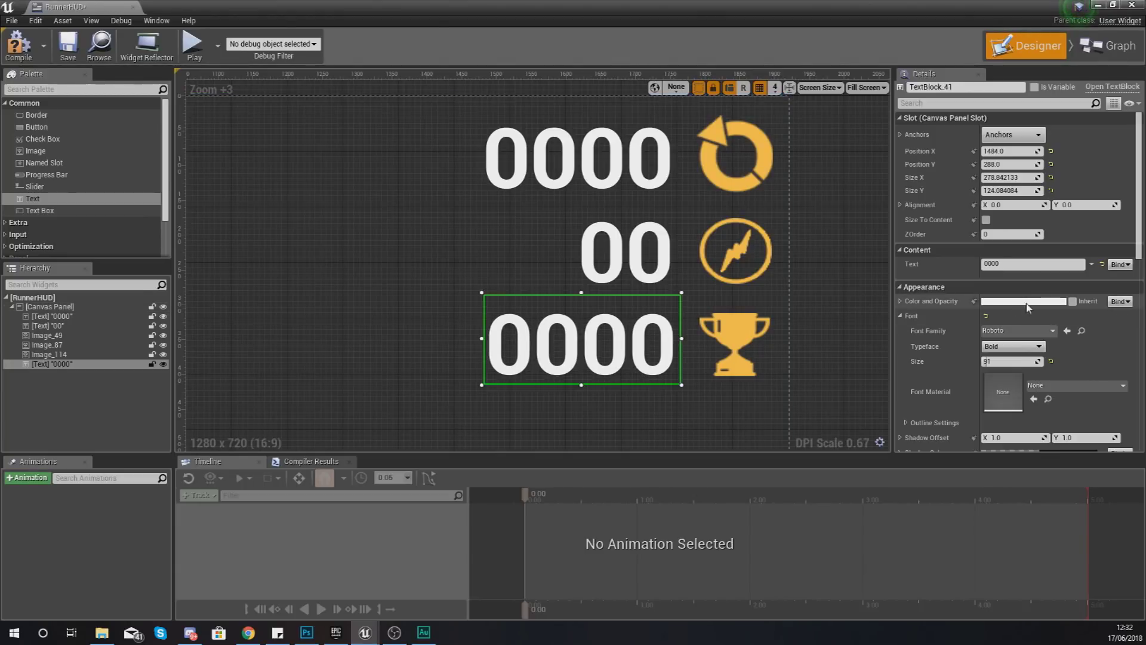
{"action": "left_click", "coordinate": [1013, 134]}
{"action": "left_click", "coordinate": [1082, 165]}
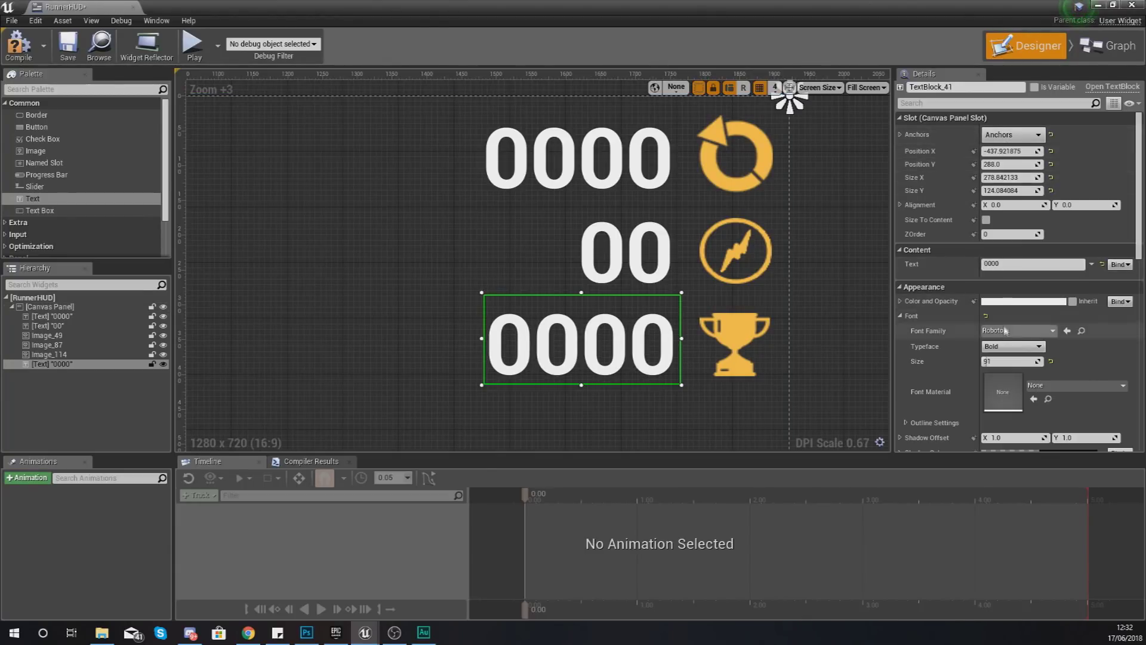
Step: Compare with the Photoshop mockup and tint the high-score text with the trophy's orange
{"action": "left_click", "coordinate": [310, 634]}
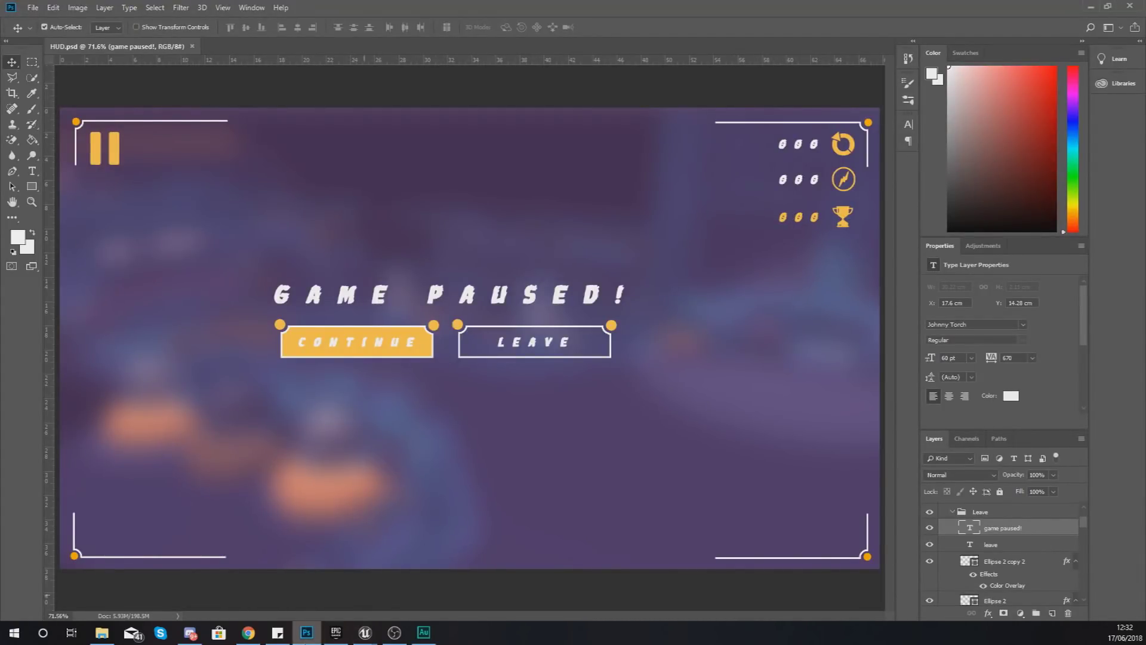
{"action": "left_click", "coordinate": [366, 638]}
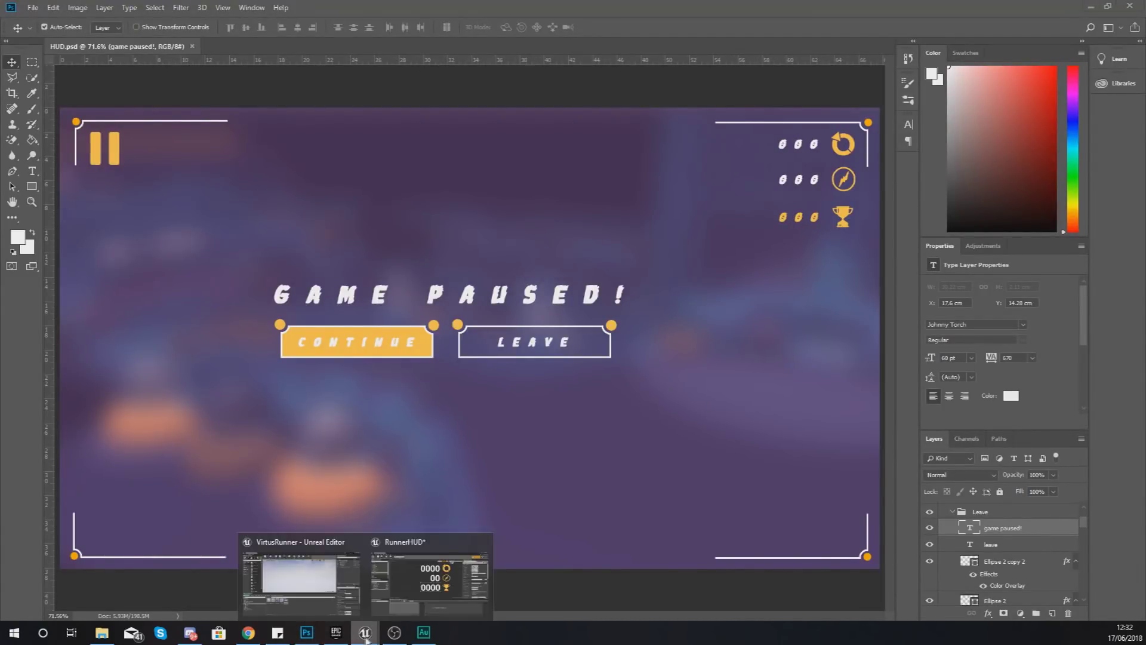
{"action": "left_click", "coordinate": [394, 602]}
{"action": "left_click", "coordinate": [1024, 301]}
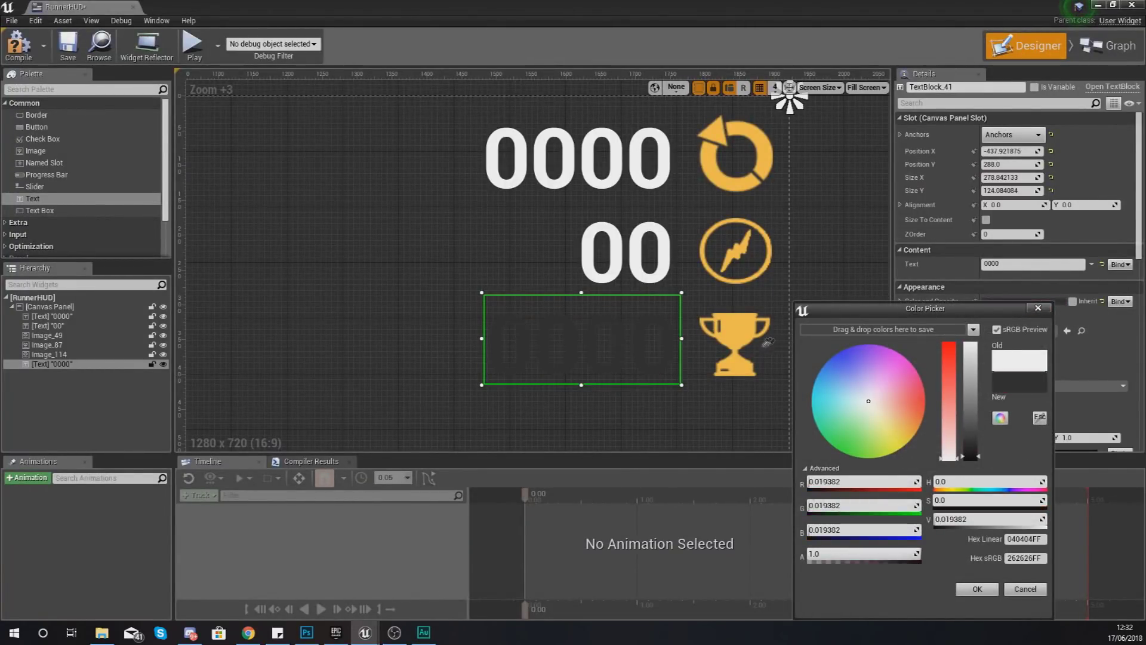
{"action": "left_click", "coordinate": [751, 332]}
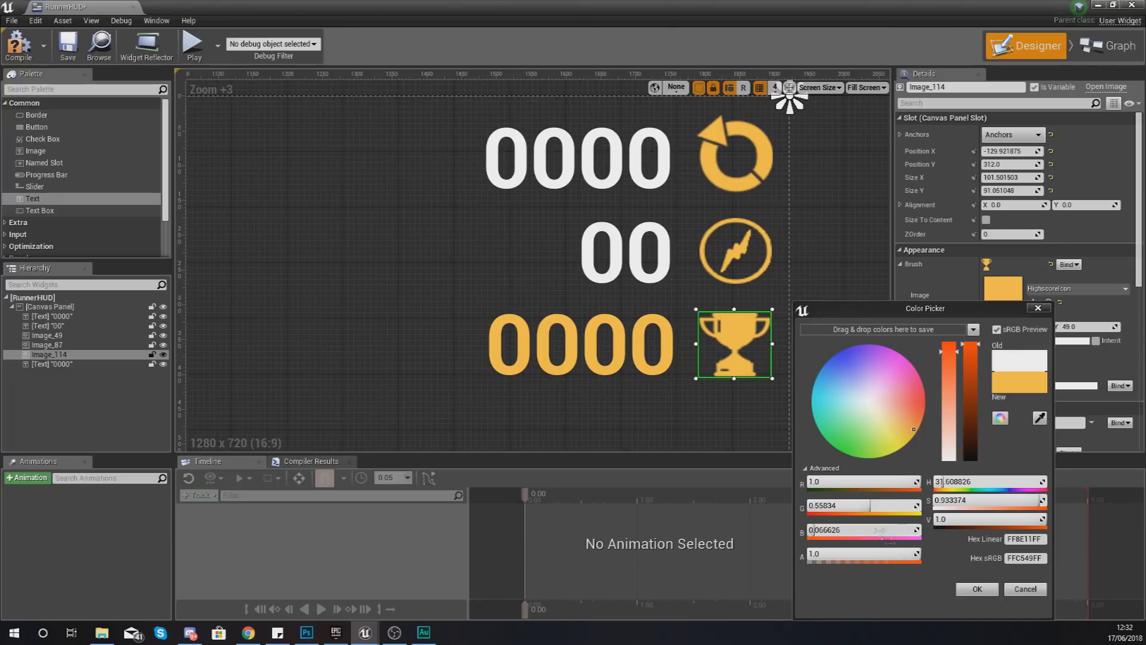
{"action": "left_click", "coordinate": [963, 590]}
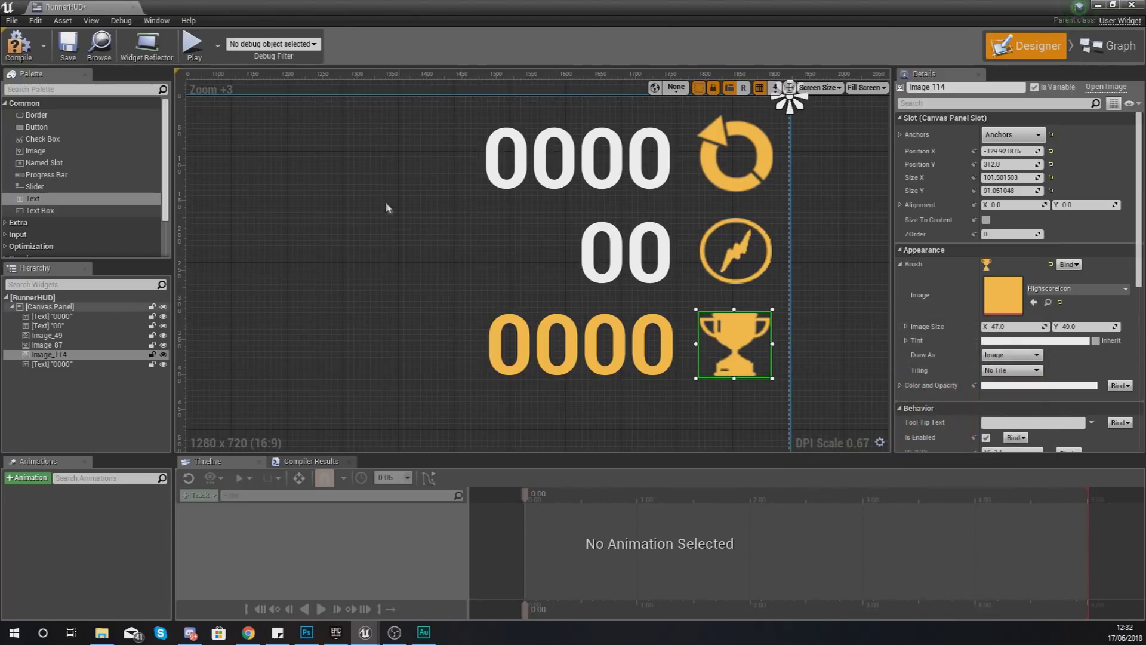
{"action": "left_click", "coordinate": [21, 58]}
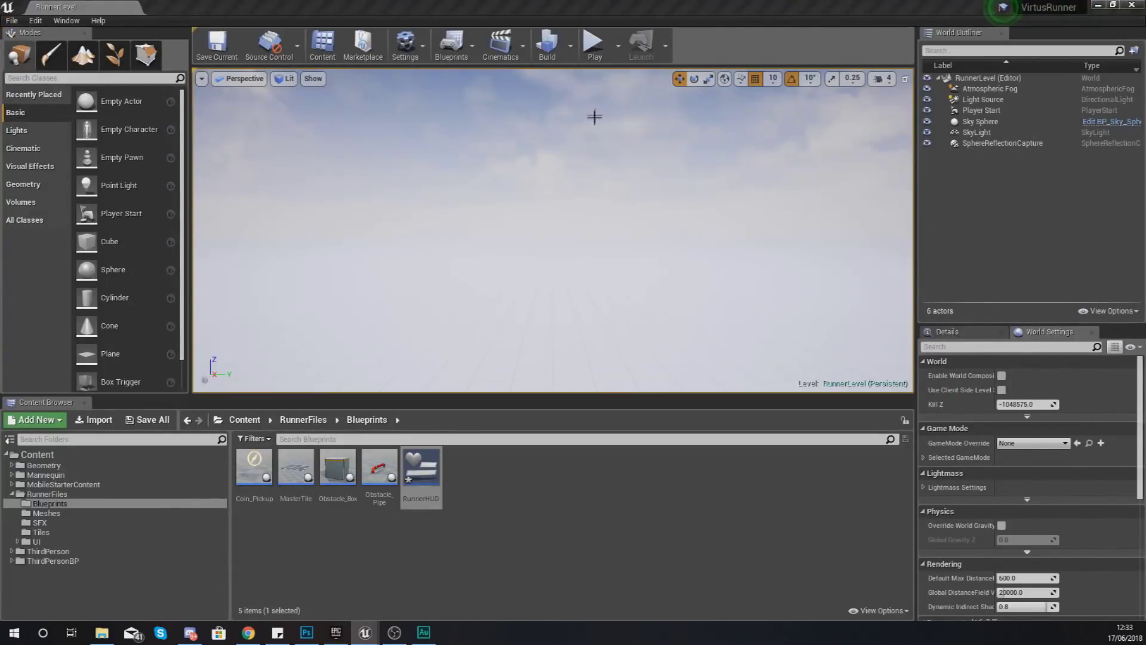
{"action": "left_click", "coordinate": [594, 44]}
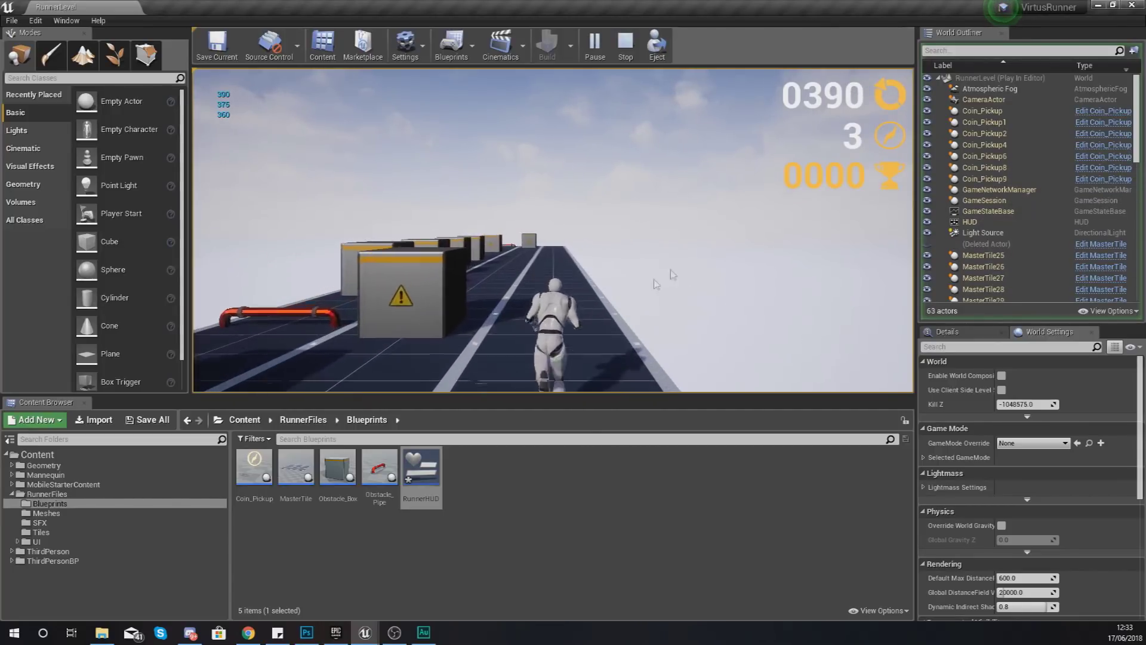
{"action": "key", "text": "Escape"}
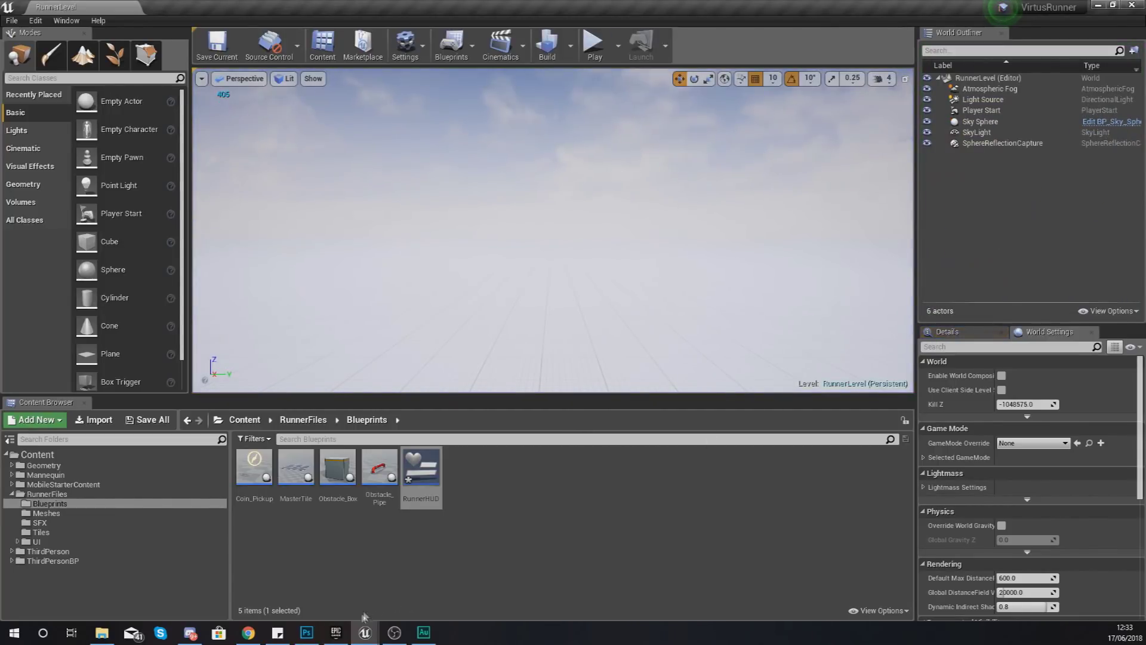
{"action": "left_click", "coordinate": [306, 633]}
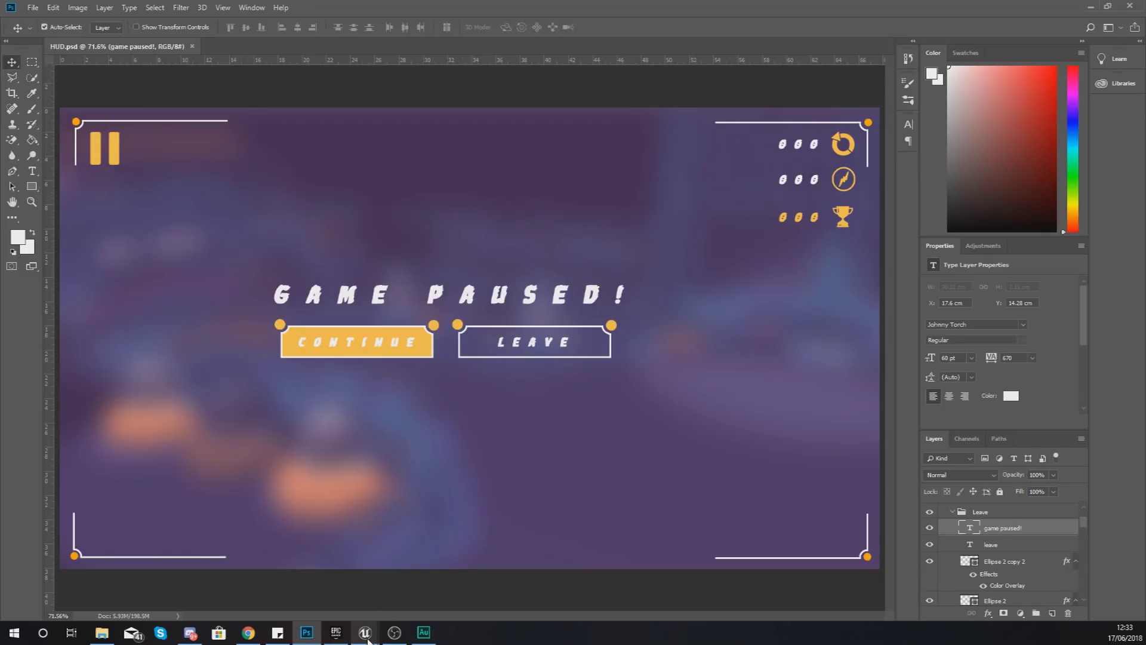
{"action": "mouse_move", "coordinate": [369, 640]}
{"action": "left_click", "coordinate": [421, 594]}
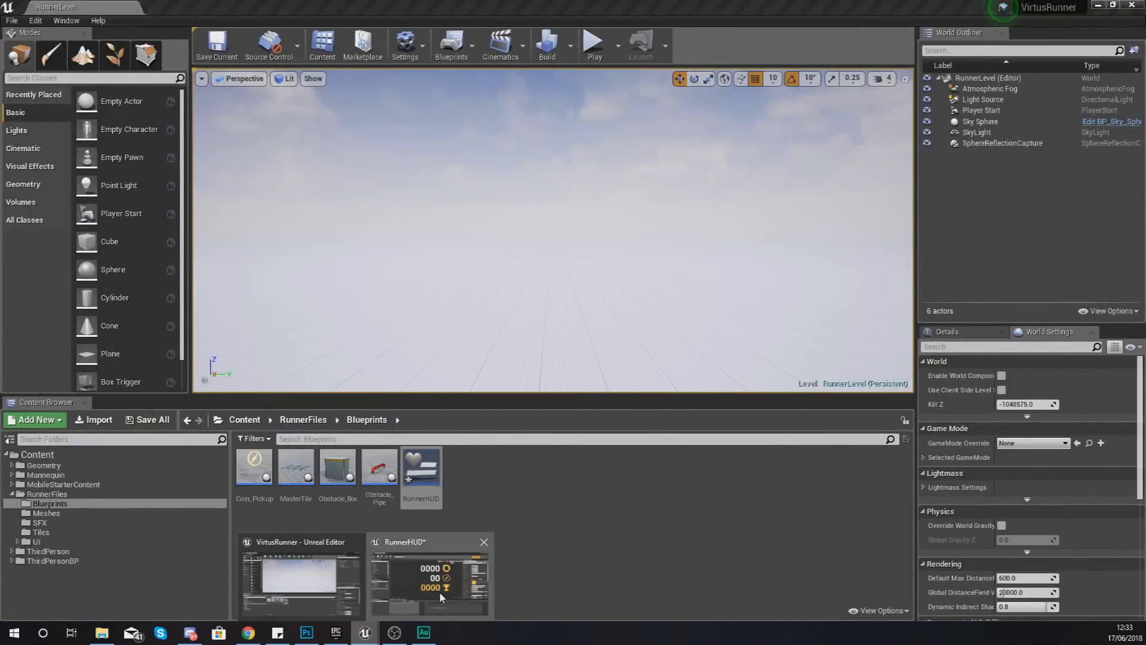
Step: Add a Button near the top-left corner of the RunnerHUD canvas panel
{"action": "double_click", "coordinate": [421, 477]}
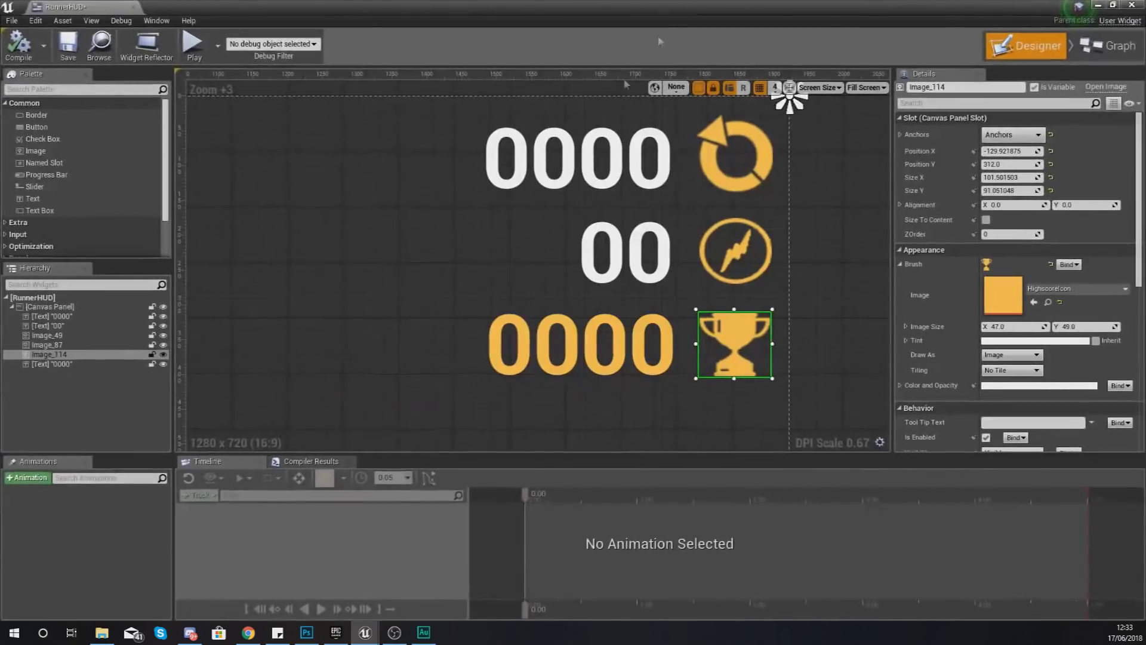
{"action": "scroll", "coordinate": [698, 381], "scroll_direction": "up", "scroll_amount": 3}
{"action": "scroll", "coordinate": [698, 381], "scroll_direction": "down", "scroll_amount": 5}
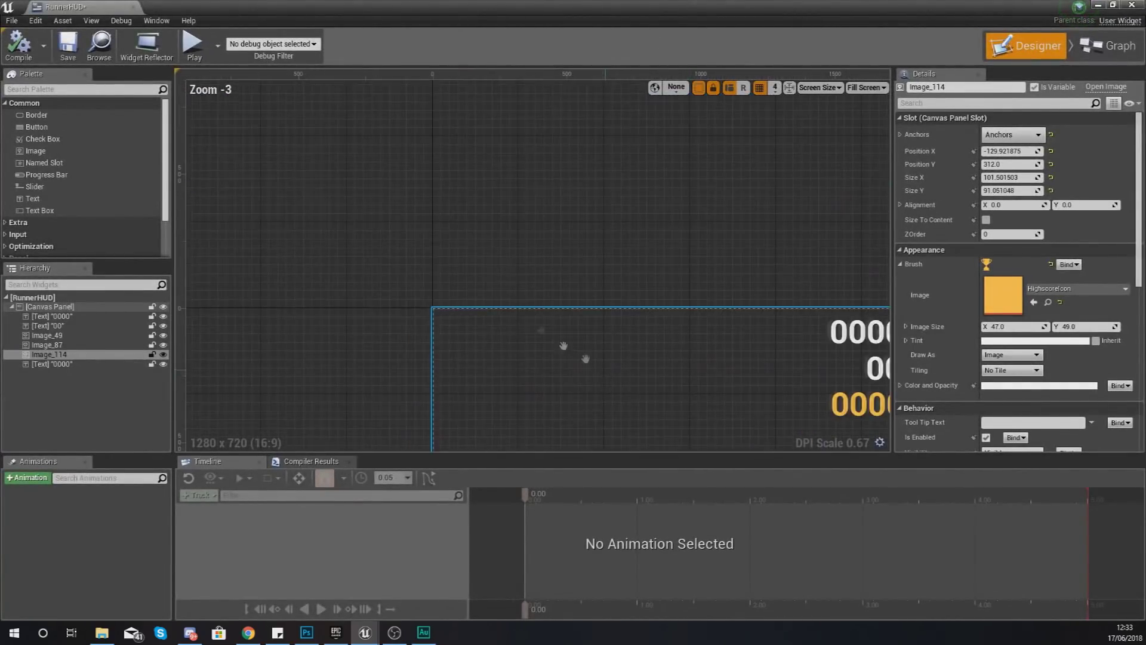
{"action": "left_click", "coordinate": [422, 266]}
{"action": "left_click_drag", "start_coordinate": [37, 127], "coordinate": [319, 241]}
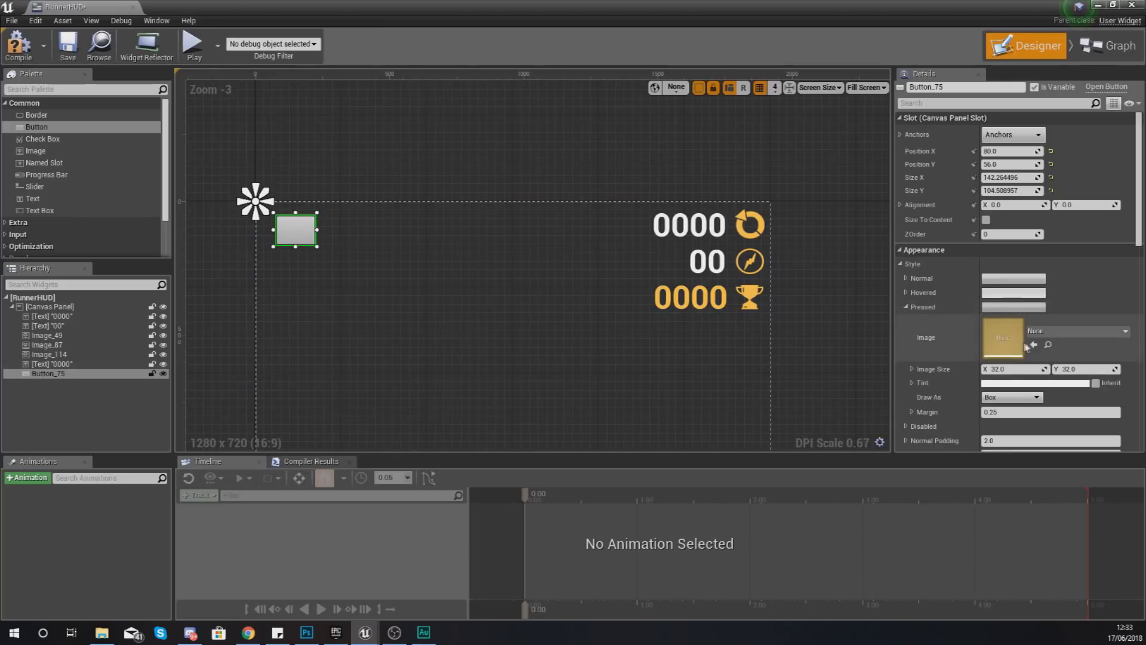
Step: Set the button's Normal style image to the Pause texture
{"action": "left_click", "coordinate": [907, 279]}
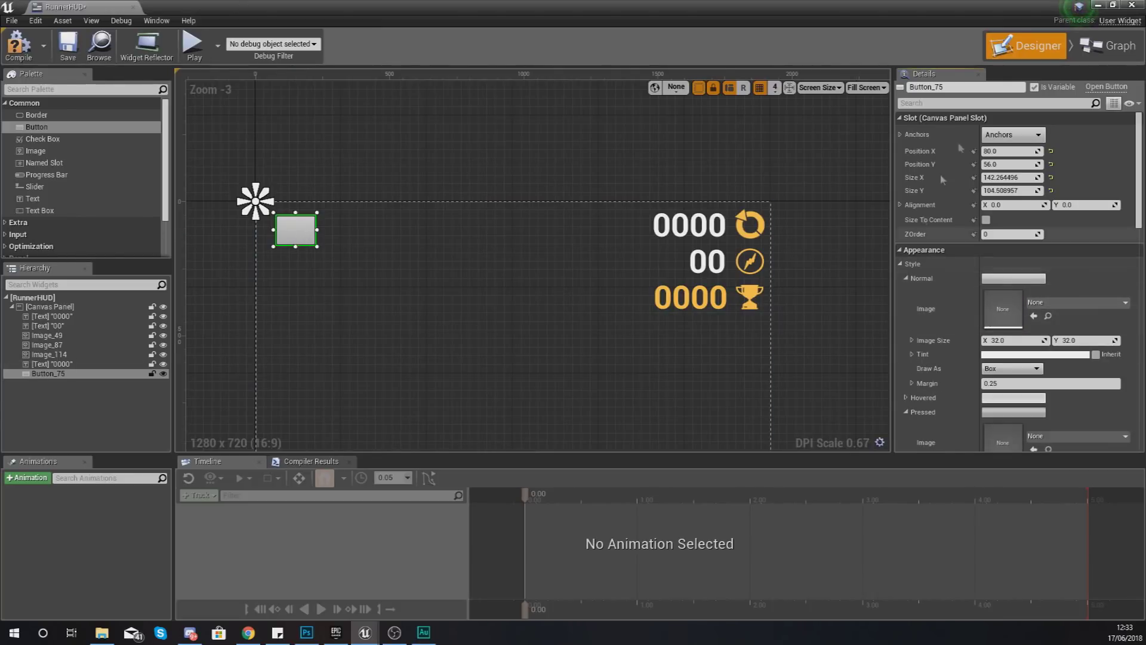
{"action": "left_click", "coordinate": [1046, 302]}
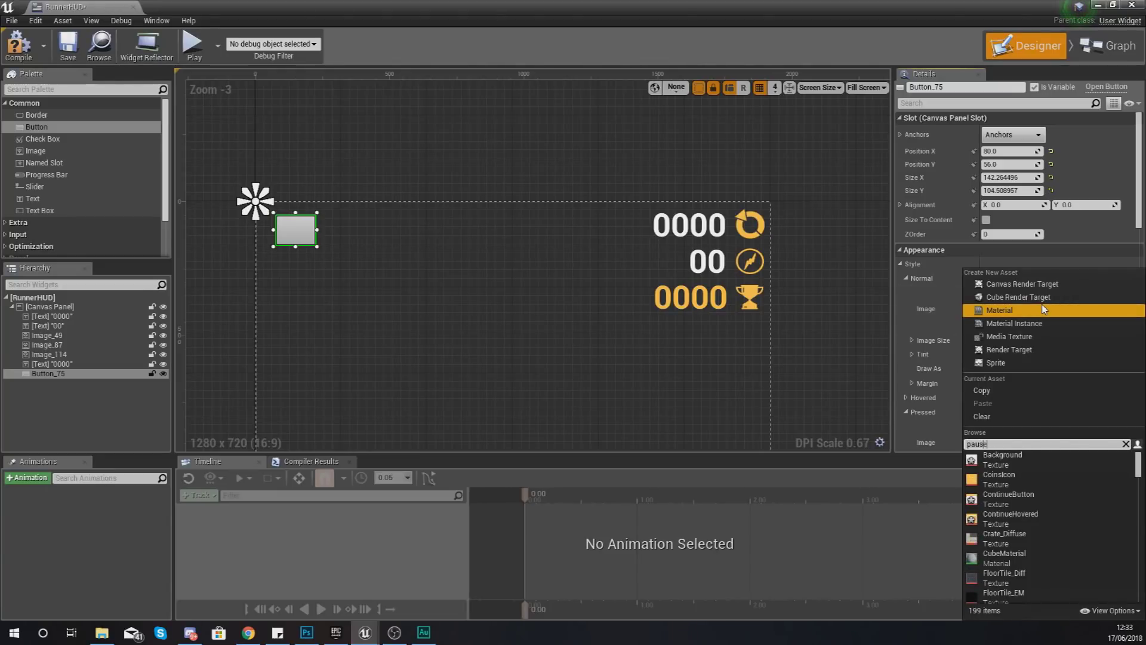
{"action": "left_click", "coordinate": [1015, 460]}
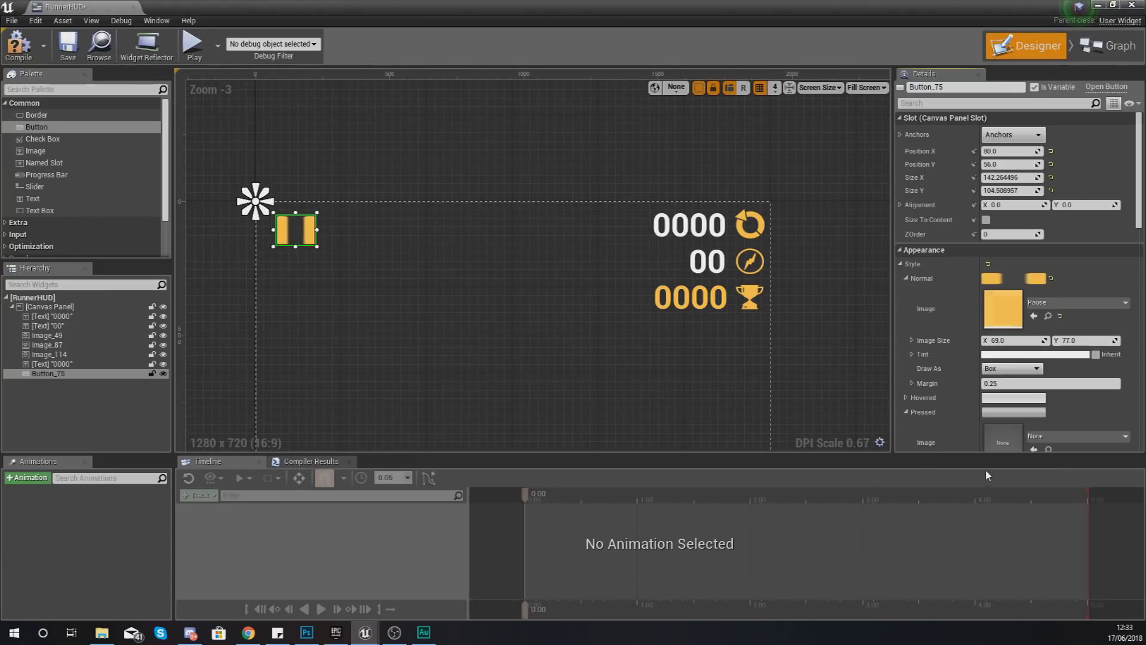
{"action": "scroll", "coordinate": [315, 226], "scroll_direction": "up", "scroll_amount": 10}
Step: Shrink the pause button, anchor it top-left, and move it into the corner
{"action": "left_click_drag", "start_coordinate": [599, 271], "coordinate": [548, 263]}
{"action": "left_click", "coordinate": [1013, 134]}
{"action": "left_click", "coordinate": [1007, 169]}
{"action": "left_click_drag", "start_coordinate": [483, 210], "coordinate": [453, 192]}
{"action": "left_click", "coordinate": [608, 206]}
{"action": "scroll", "coordinate": [610, 218], "scroll_direction": "down", "scroll_amount": 7}
{"action": "right_click_drag", "start_coordinate": [610, 218], "coordinate": [289, 203]}
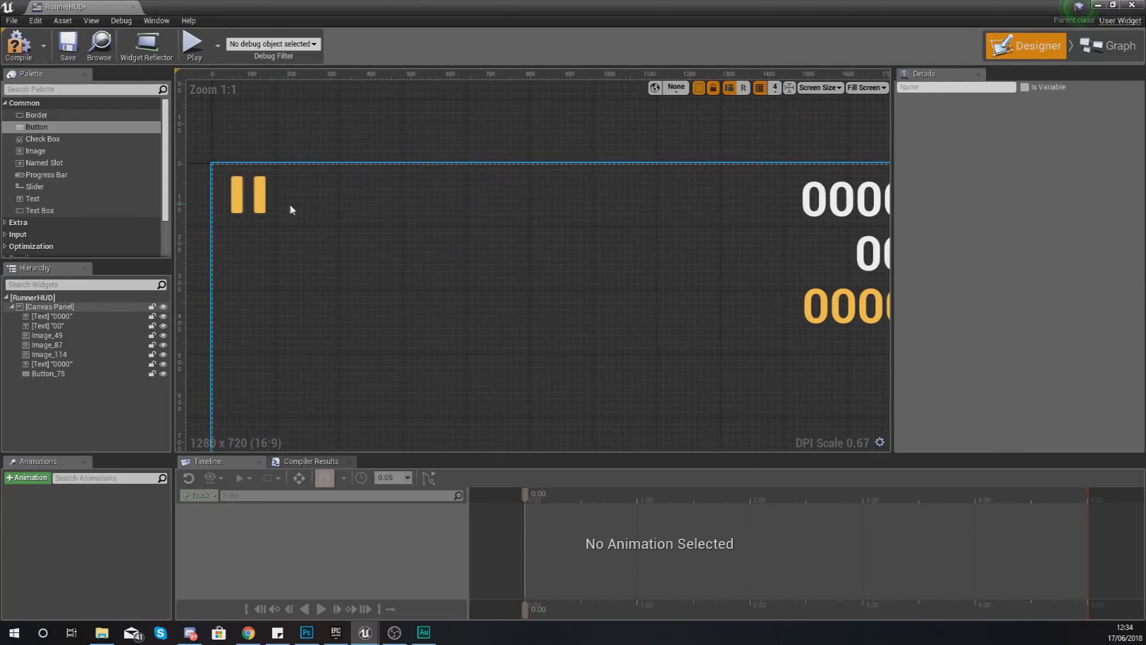
{"action": "left_click", "coordinate": [258, 211]}
{"action": "scroll", "coordinate": [955, 251], "scroll_direction": "down", "scroll_amount": 3}
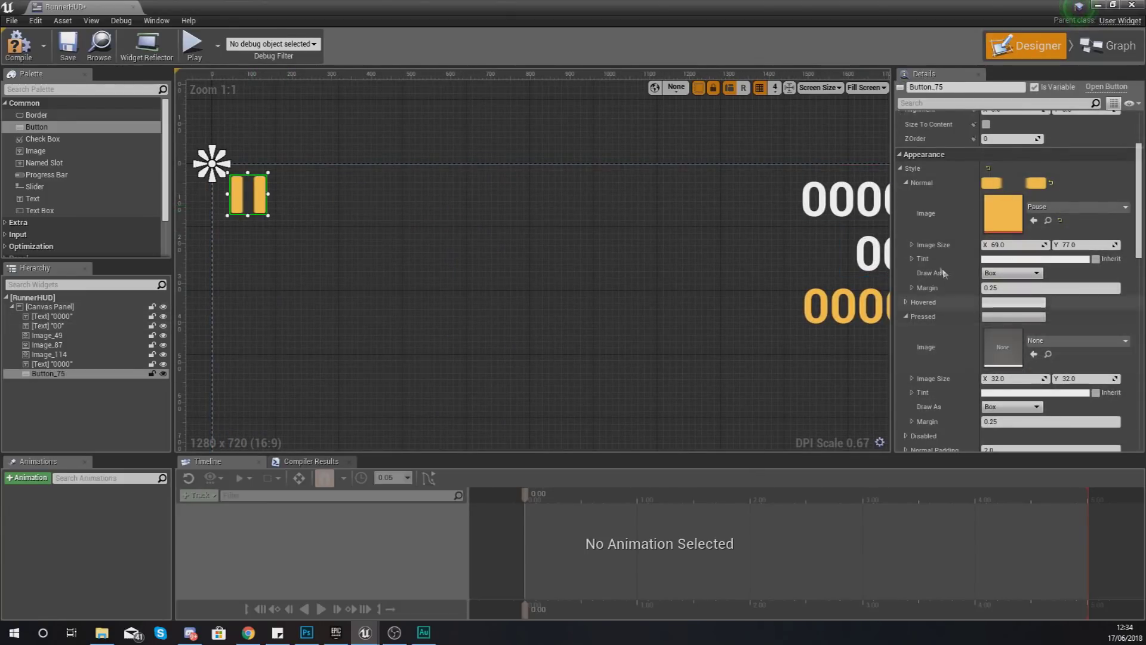
Step: Set the Normal state's margin to 0.0
{"action": "left_click", "coordinate": [1020, 289]}
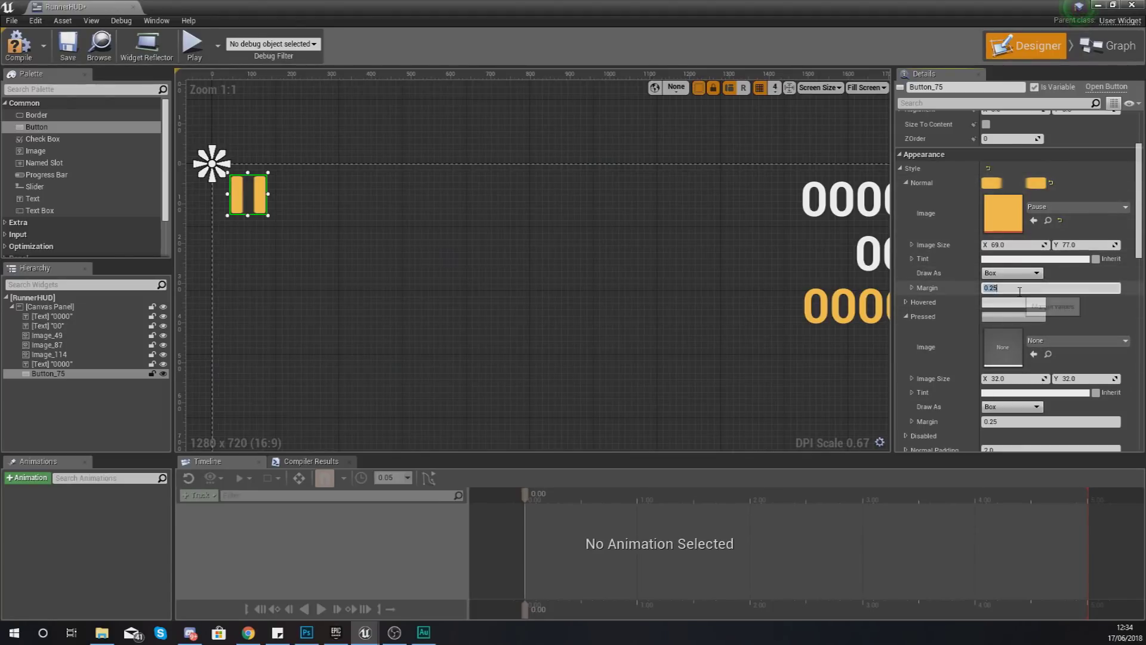
{"action": "type", "text": "0.0"}
{"action": "key", "text": "Return"}
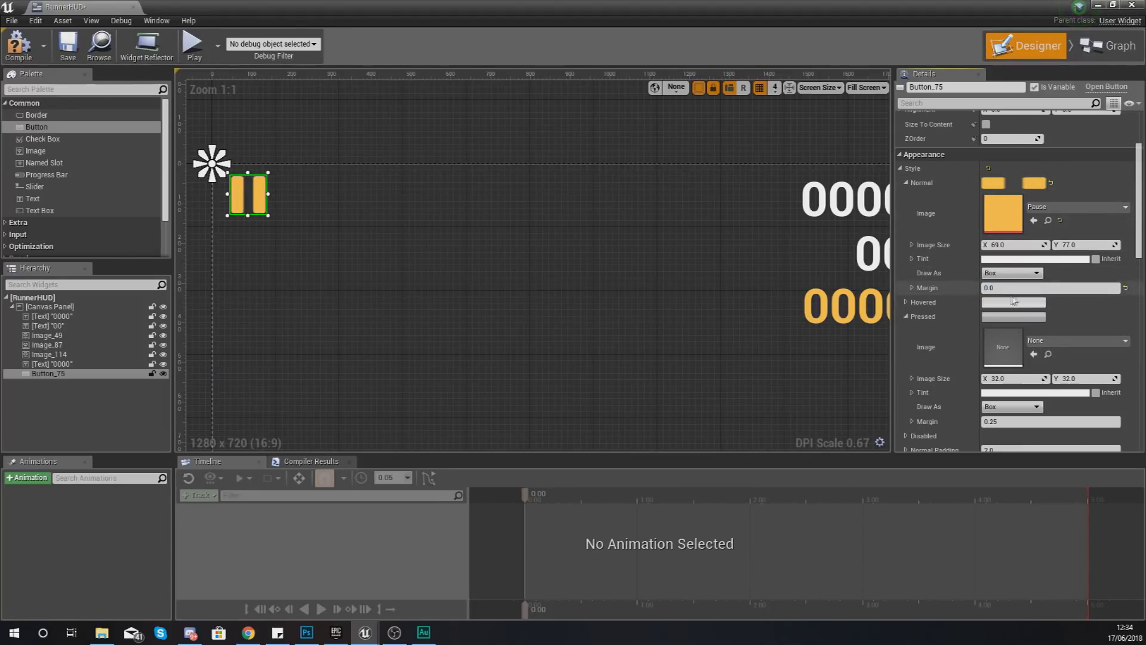
{"action": "left_click", "coordinate": [906, 183]}
Step: Give the Hovered state the Pause image with a margin of 0
{"action": "left_click", "coordinate": [906, 197]}
{"action": "left_click", "coordinate": [1036, 220]}
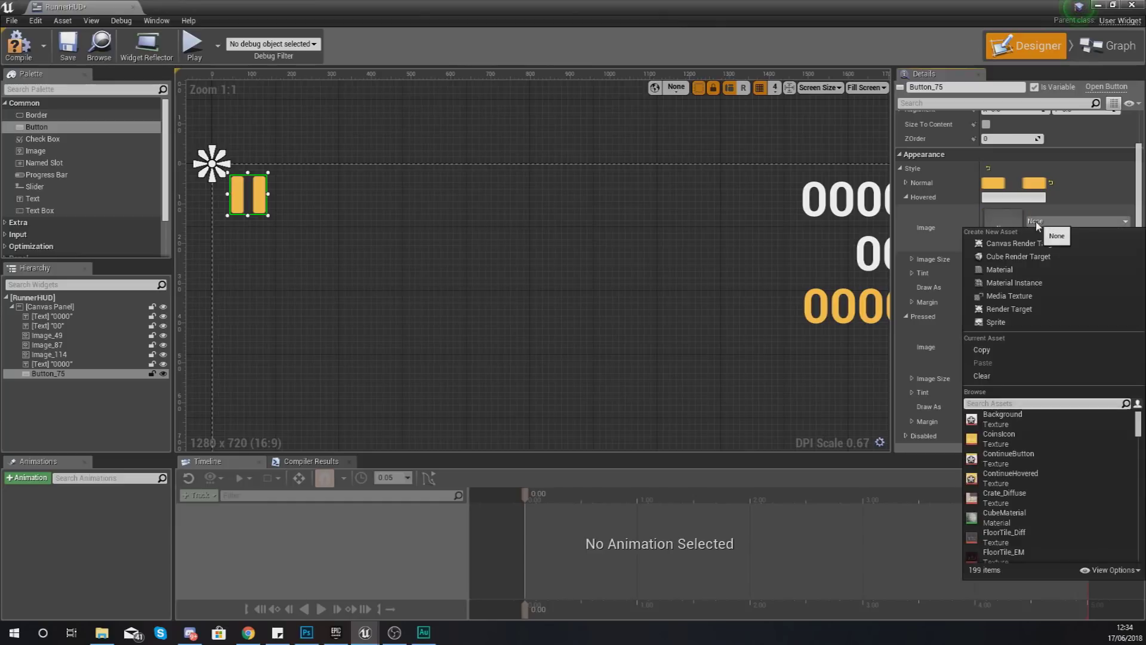
{"action": "type", "text": "pa"}
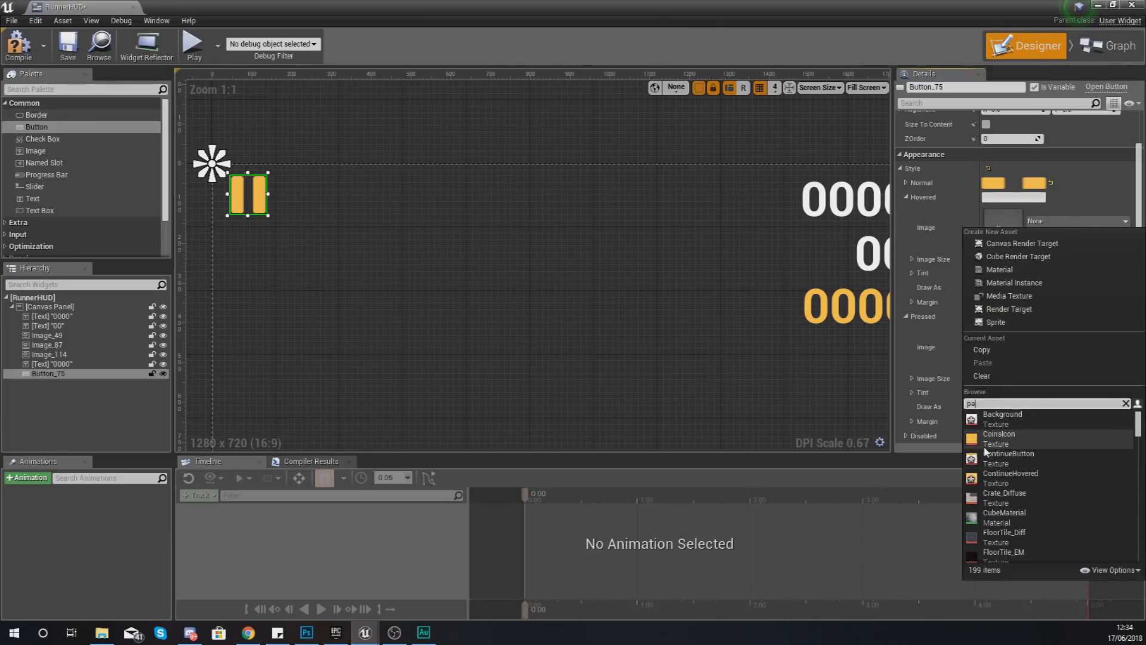
{"action": "type", "text": "use"}
{"action": "left_click", "coordinate": [990, 421]}
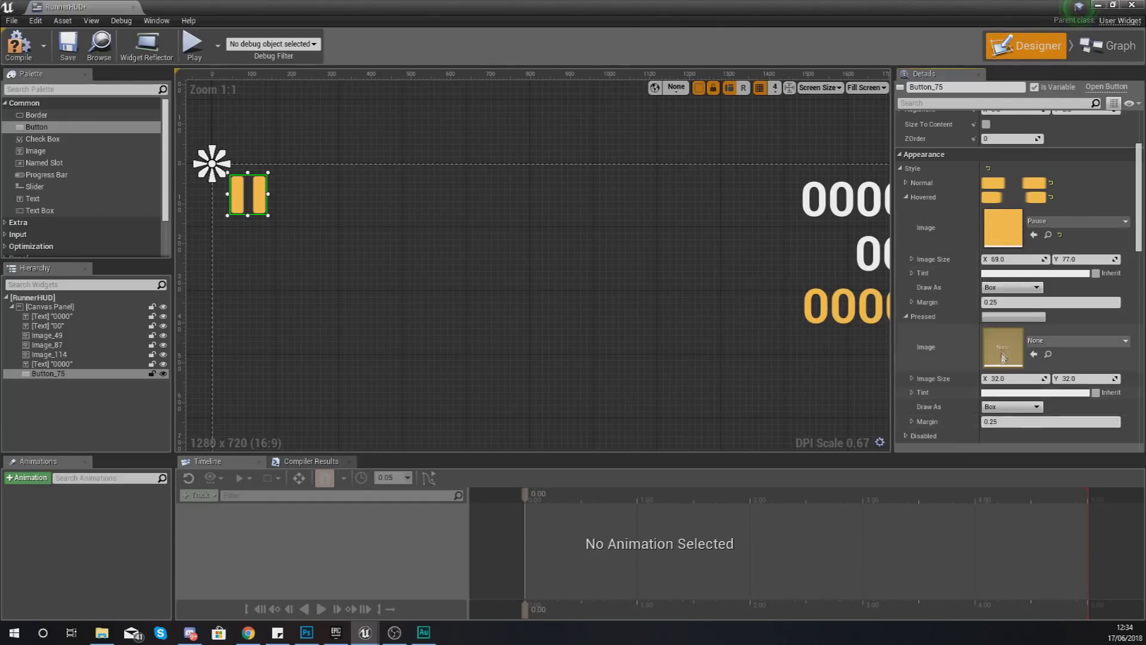
{"action": "left_click", "coordinate": [1005, 302]}
{"action": "key", "text": "Return"}
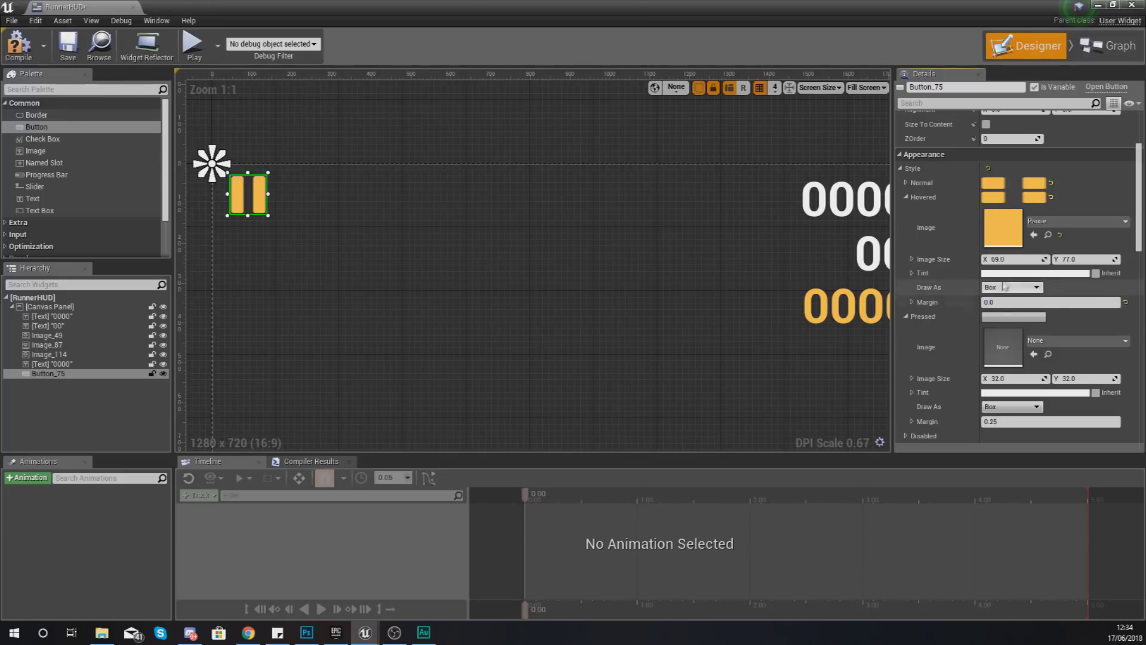
Step: Tint the Hovered state salmon orange
{"action": "left_click", "coordinate": [1036, 273]}
{"action": "left_click", "coordinate": [812, 403]}
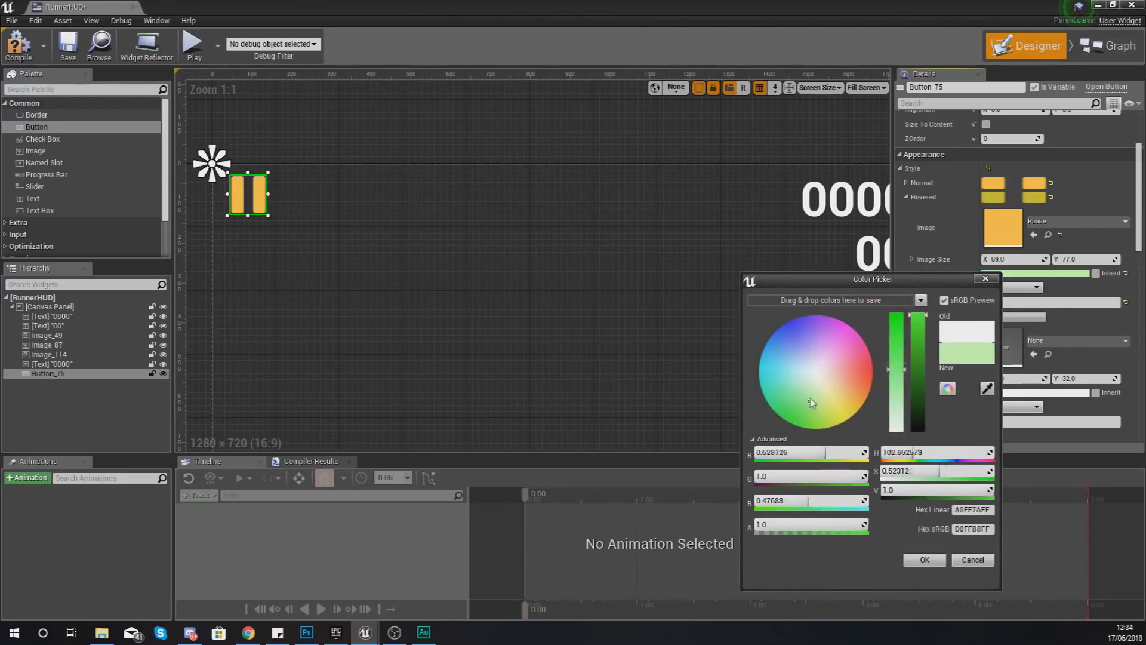
{"action": "left_click_drag", "start_coordinate": [818, 406], "coordinate": [853, 379]}
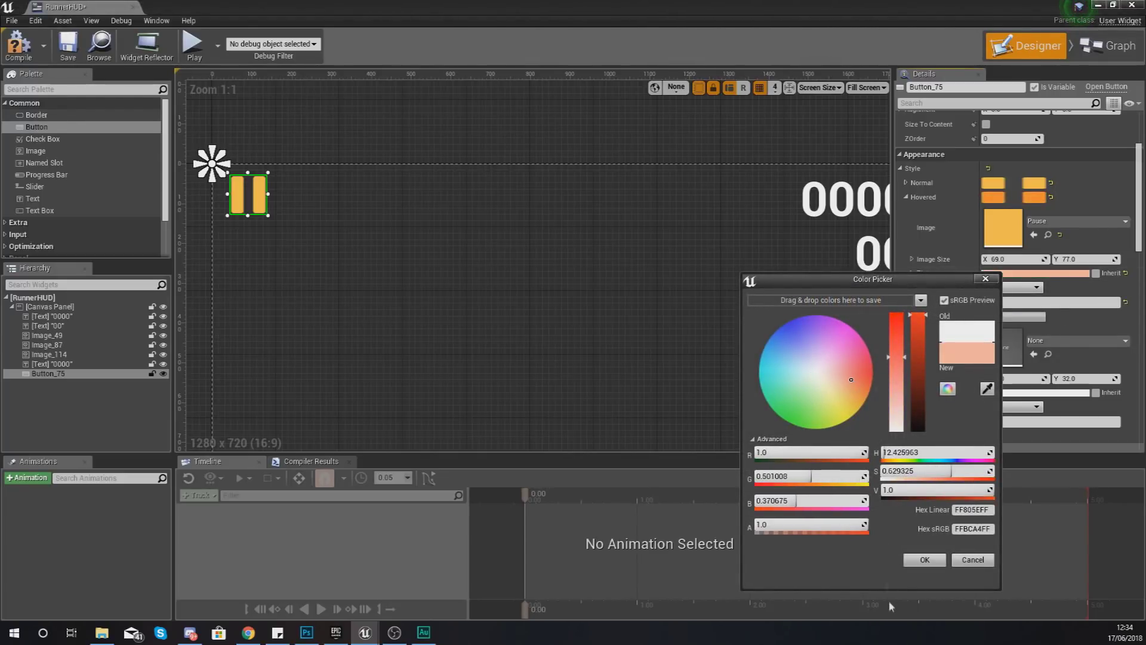
{"action": "left_click", "coordinate": [914, 564]}
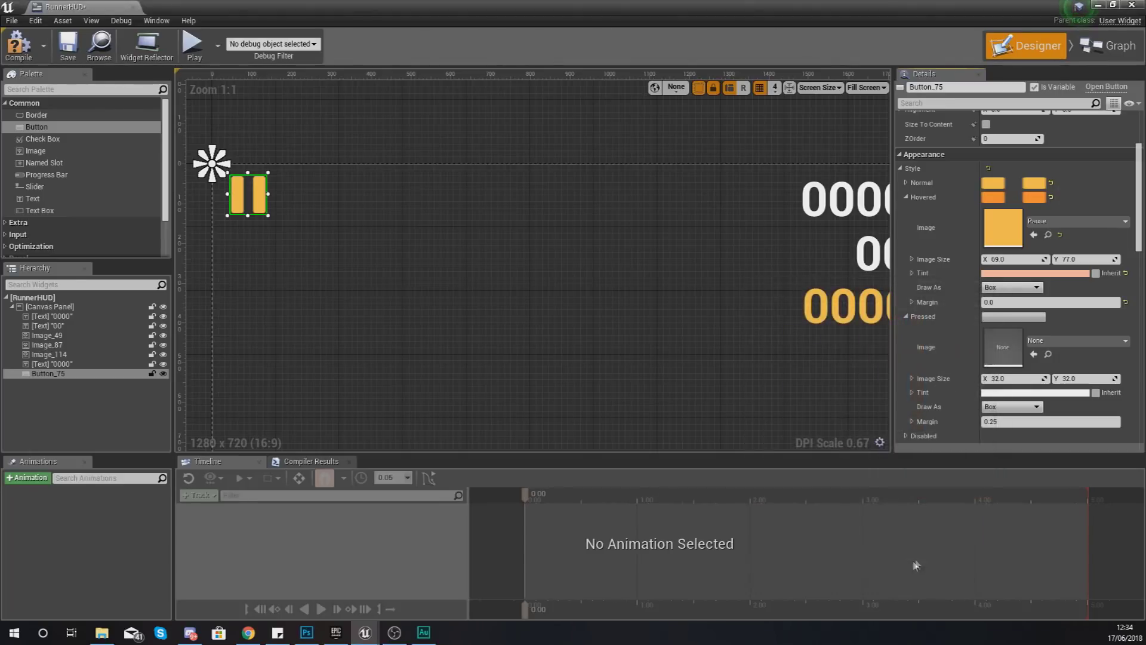
{"action": "left_click", "coordinate": [907, 199]}
Step: Give the Pressed state the Pause image with a margin of 0
{"action": "left_click", "coordinate": [1059, 236]}
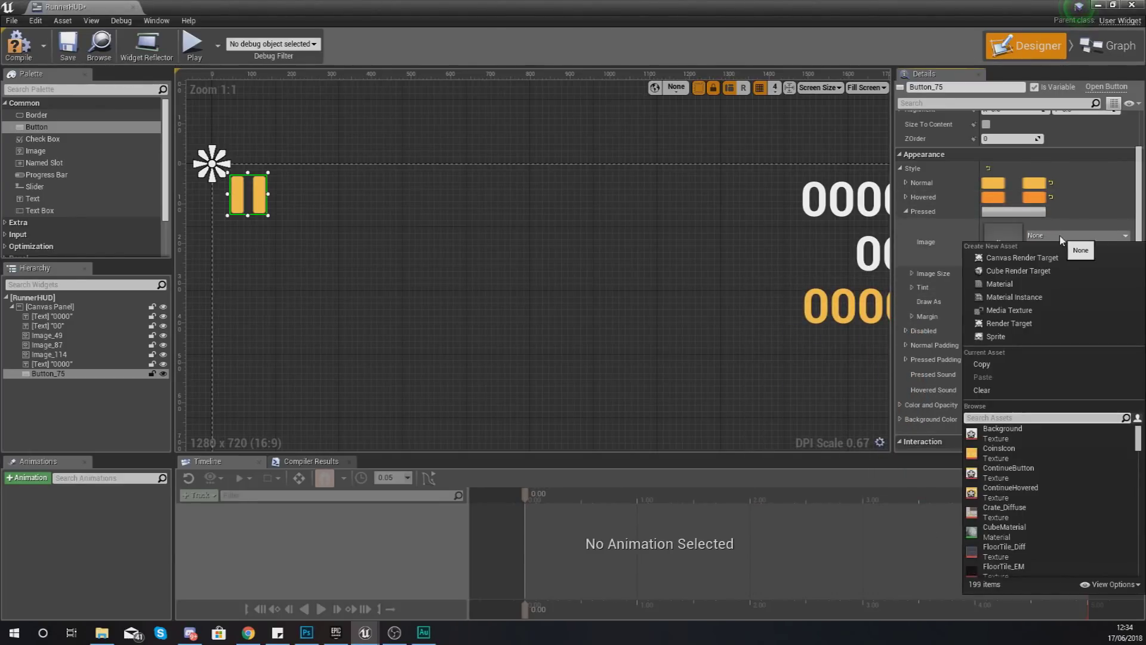
{"action": "type", "text": "pause"}
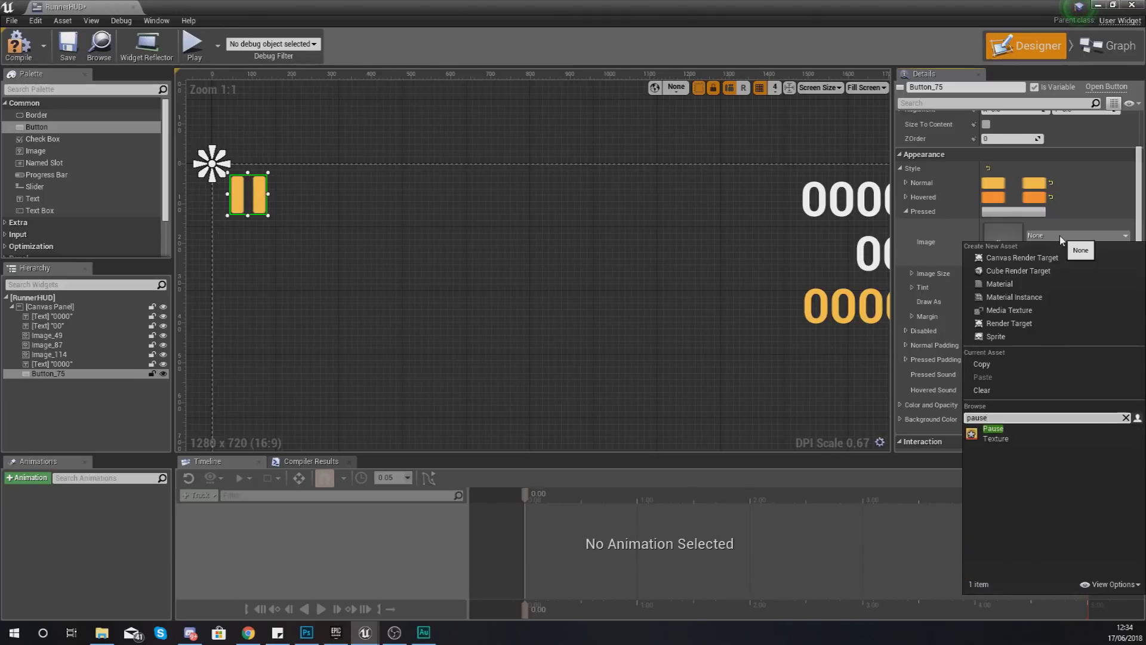
{"action": "left_click", "coordinate": [1003, 432]}
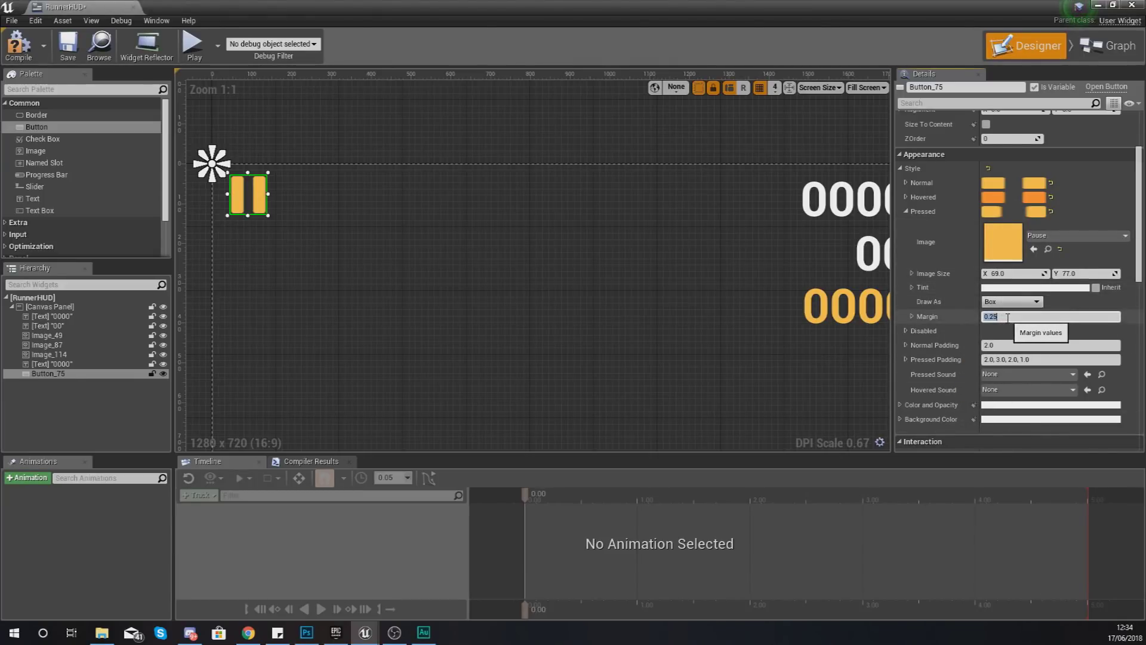
{"action": "type", "text": "0"}
{"action": "key", "text": "Return"}
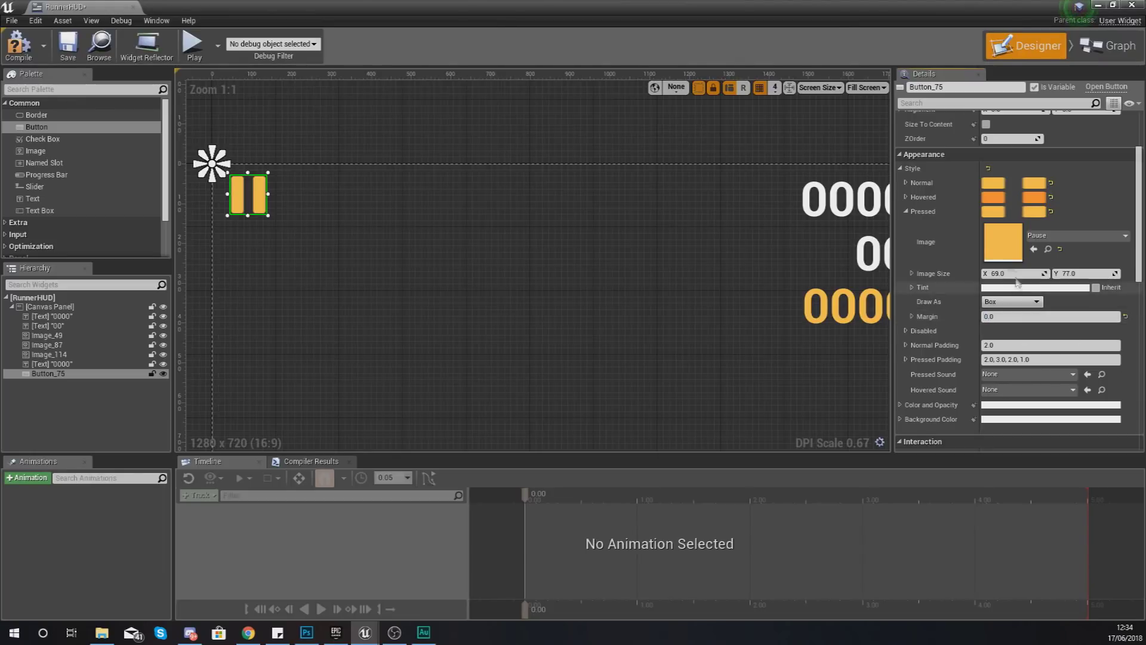
Step: Compile and close RunnerHUD, then play-test the level to check the pause button
{"action": "left_click", "coordinate": [31, 47]}
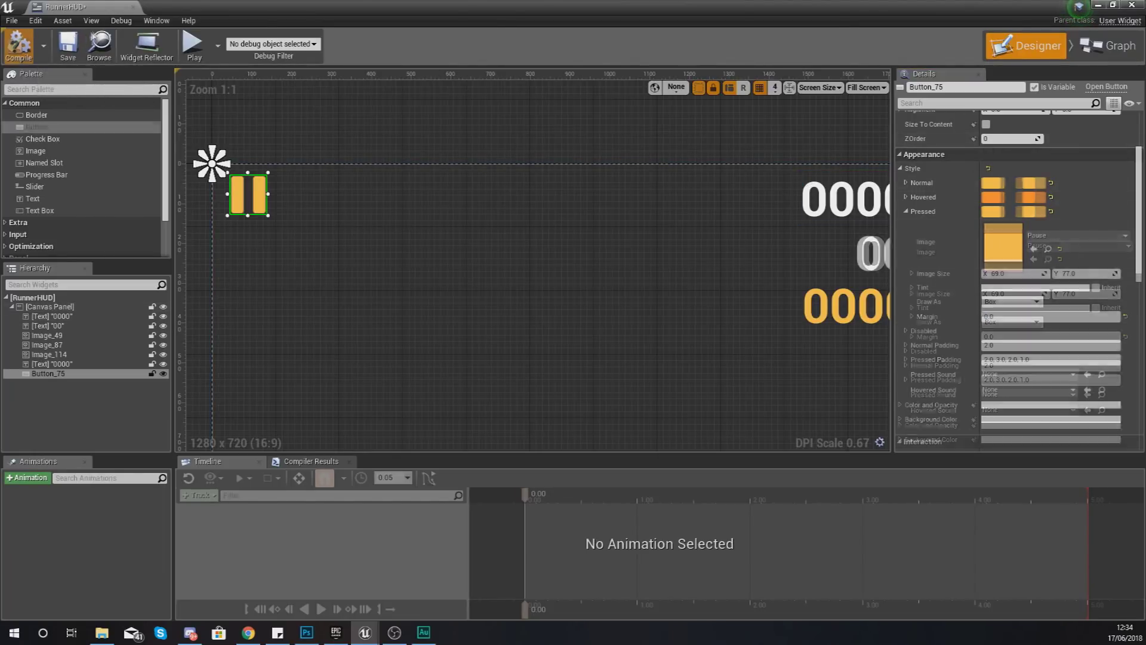
{"action": "left_click", "coordinate": [135, 7]}
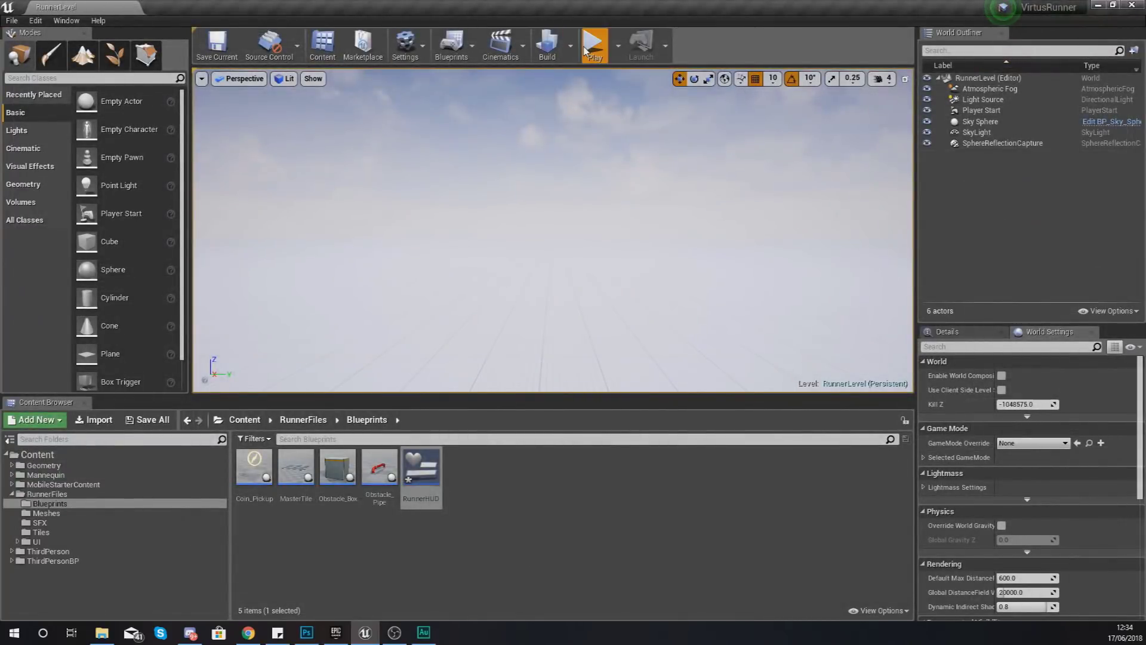
{"action": "left_click", "coordinate": [592, 43]}
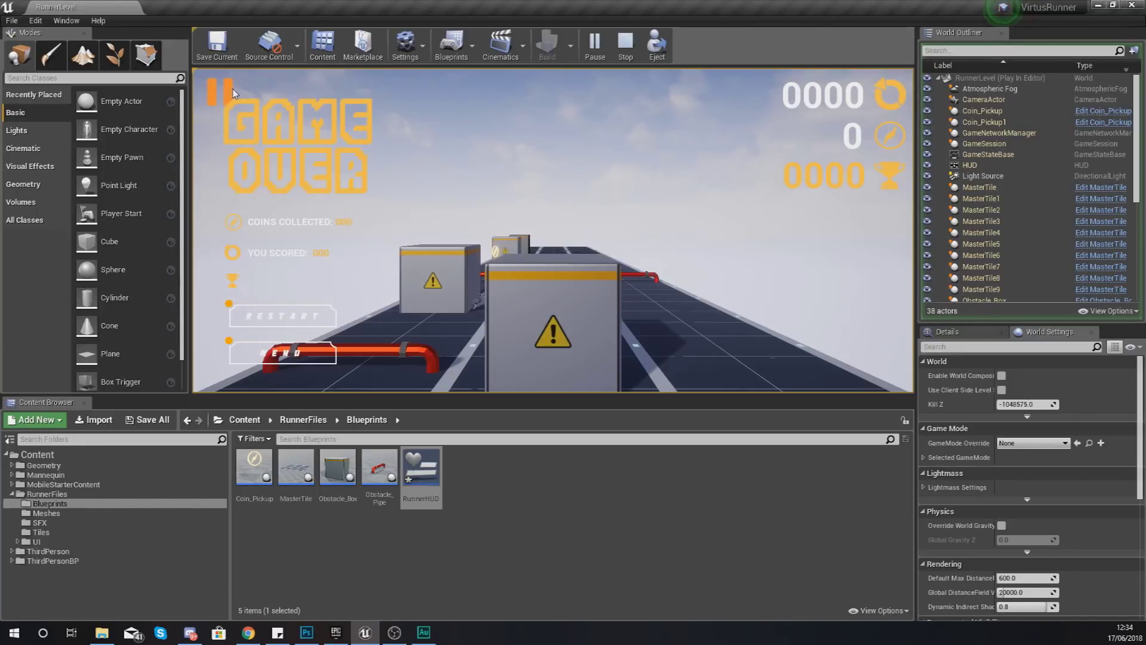
{"action": "key", "text": "Escape"}
{"action": "left_click", "coordinate": [454, 556]}
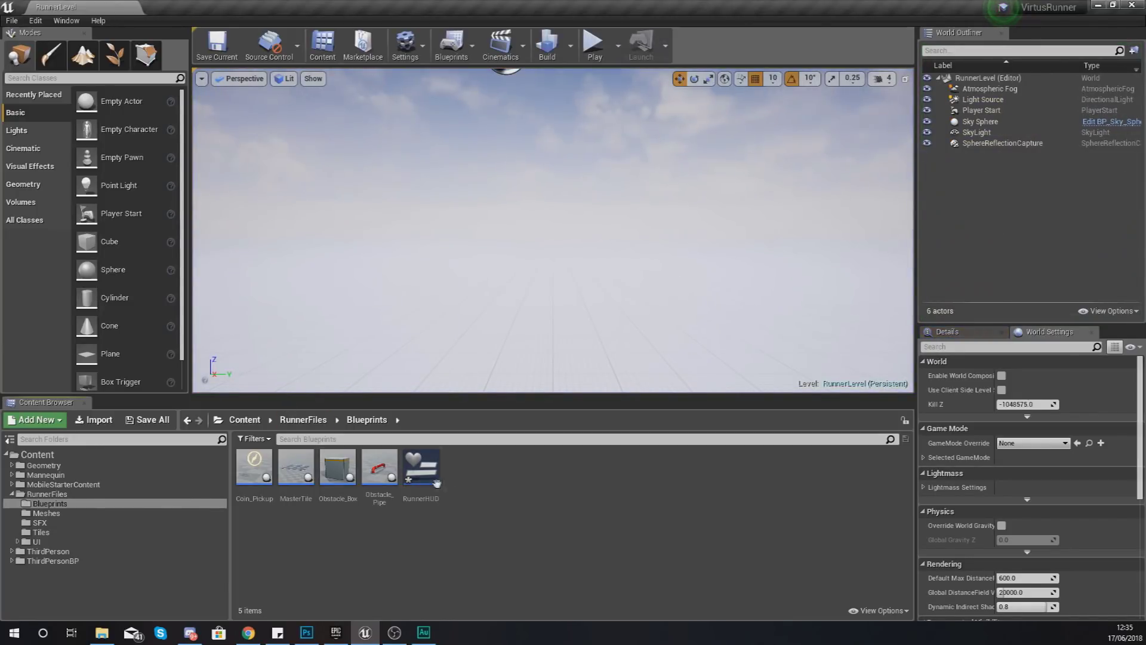
Step: Switch to Photoshop to view the HUD.psd Game Paused mockup
{"action": "left_click", "coordinate": [305, 632]}
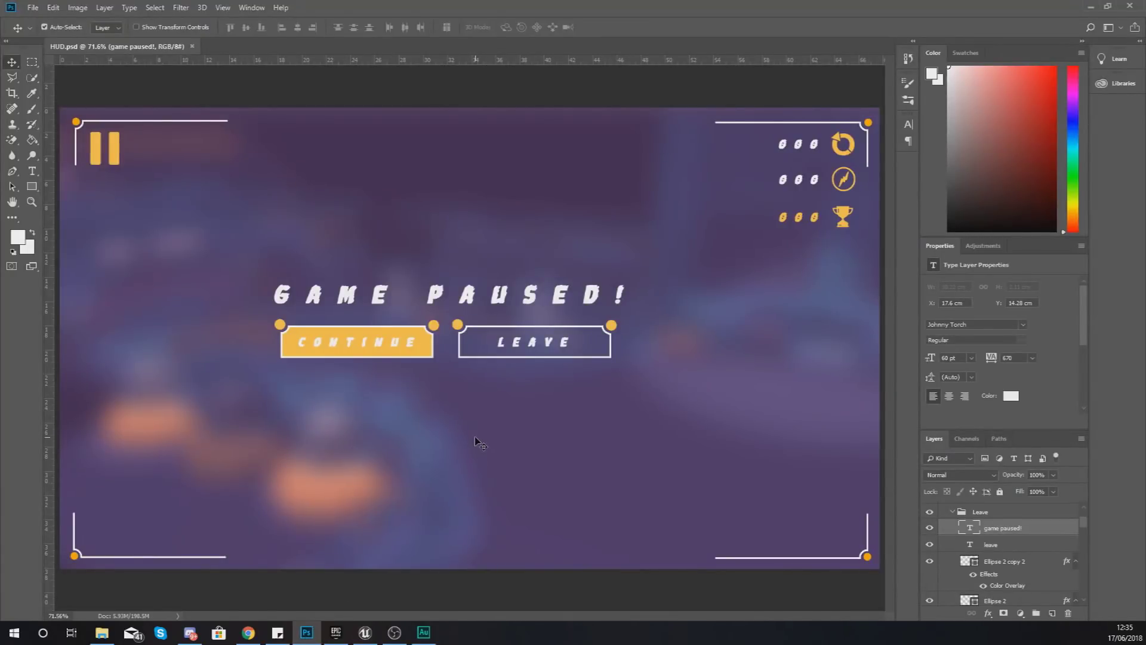